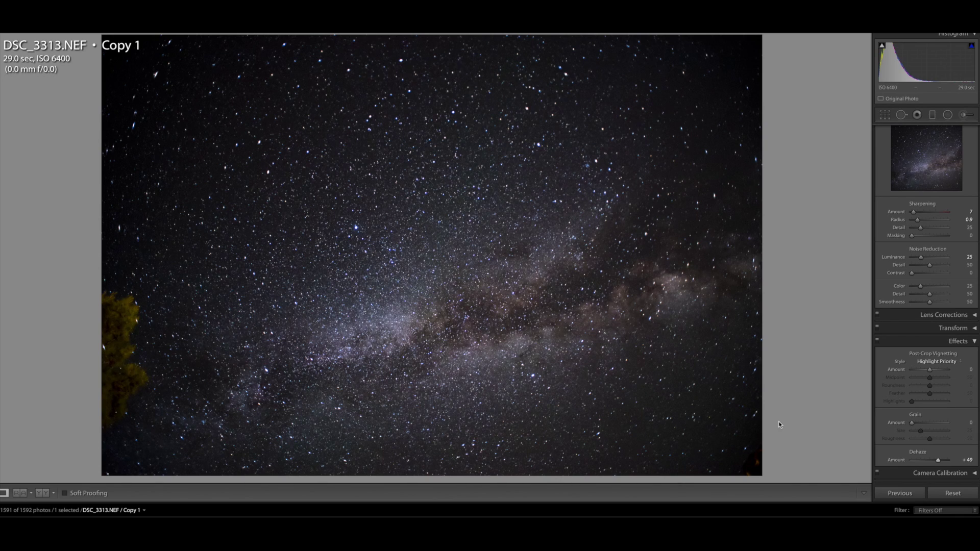
# Reset all develop adjustments on the Milky Way photo.
pyautogui.click(955, 495)
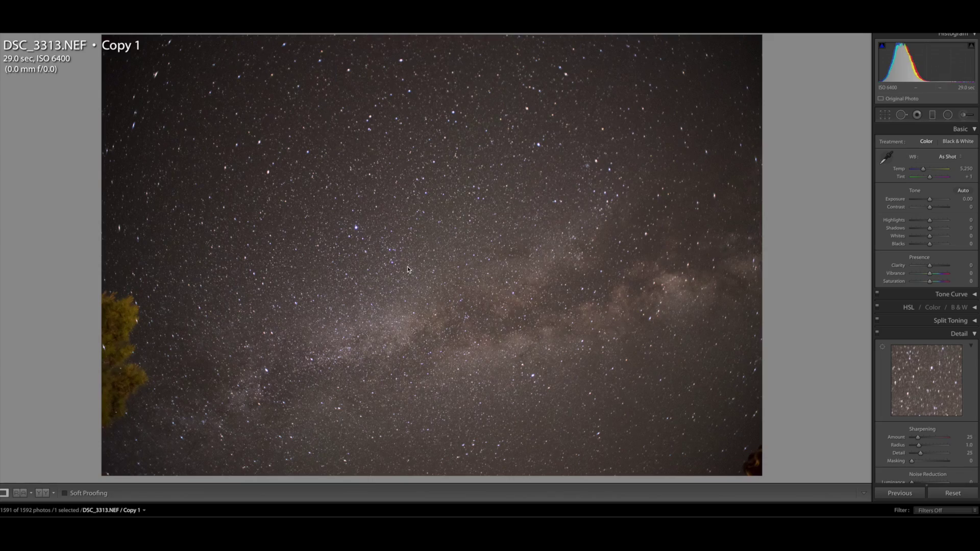
# Examine the unedited night sky up close, checking the stars and the Milky Way band for noise and detail.
pyautogui.click(490, 293)
pyautogui.click(490, 293)
pyautogui.click(452, 255)
pyautogui.moveTo(453, 255); pyautogui.dragTo(438, 285)
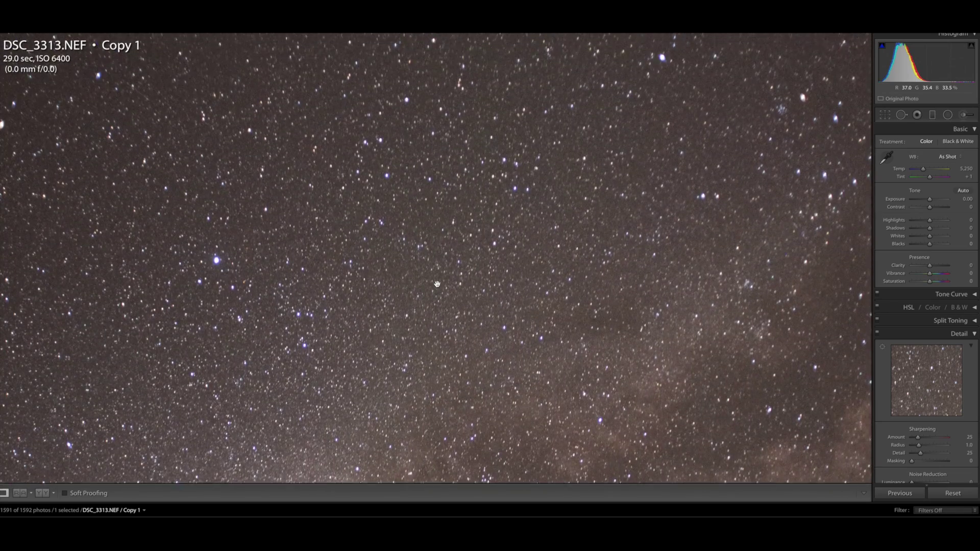
pyautogui.moveTo(400, 238); pyautogui.dragTo(444, 310)
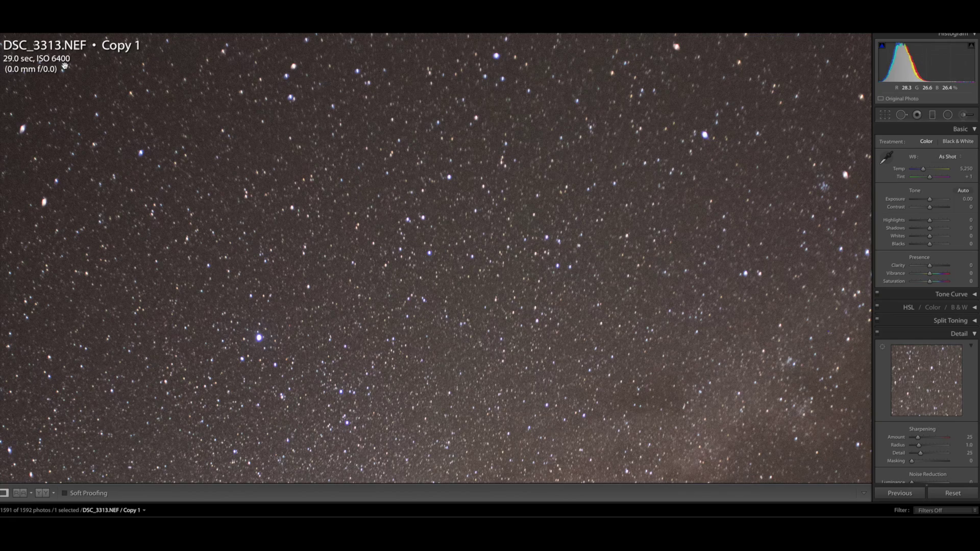
pyautogui.moveTo(347, 252); pyautogui.dragTo(220, 165)
pyautogui.moveTo(302, 309); pyautogui.dragTo(259, 179)
pyautogui.moveTo(318, 281); pyautogui.dragTo(306, 233)
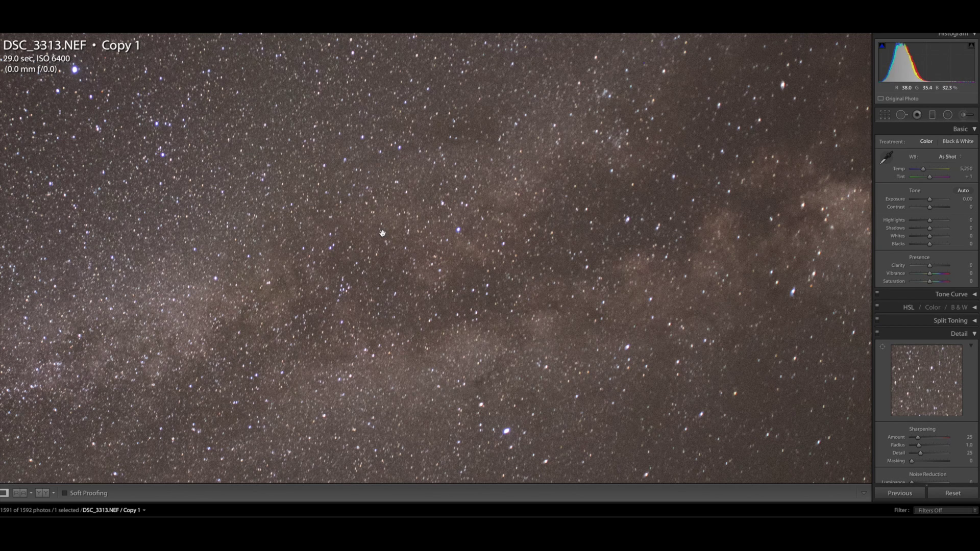
pyautogui.click(378, 298)
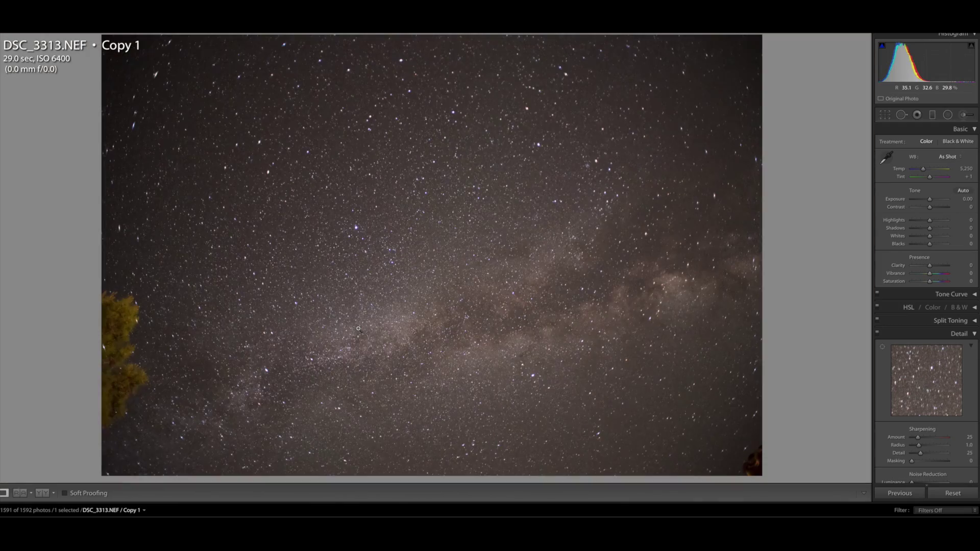
pyautogui.click(427, 286)
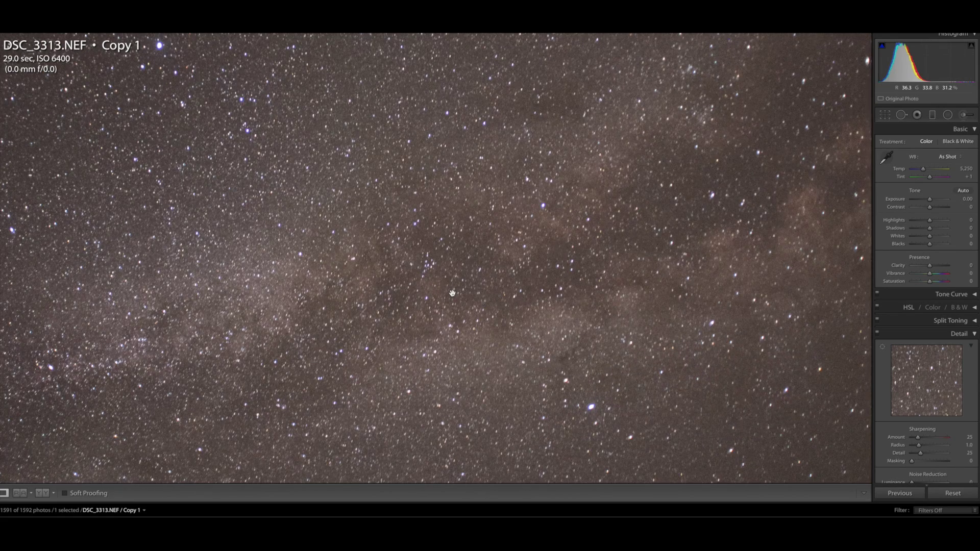
pyautogui.click(453, 293)
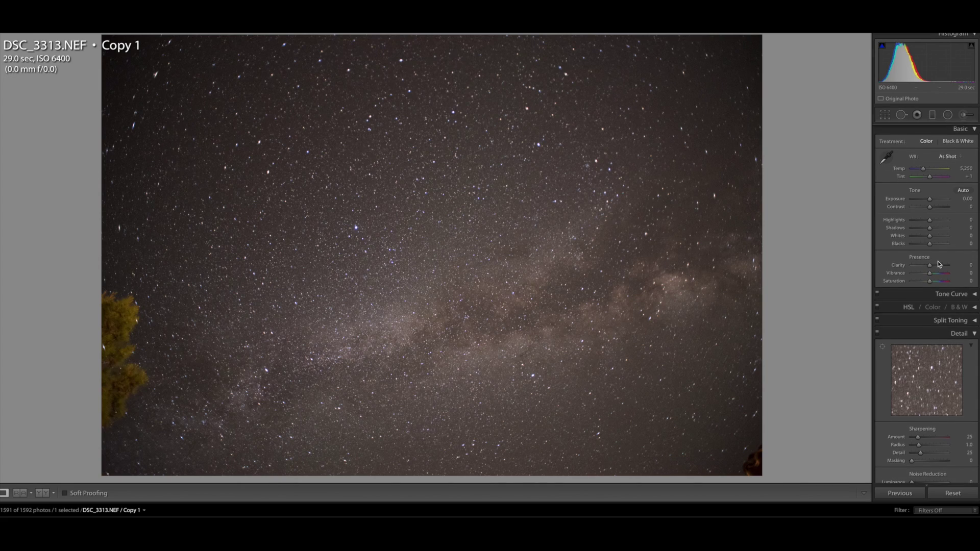
# Set the Exposure to +0.05 and raise the Contrast to +100.
pyautogui.scroll(-3, 940, 278)
pyautogui.scroll(-2, 943, 293)
pyautogui.scroll(-1, 942, 322)
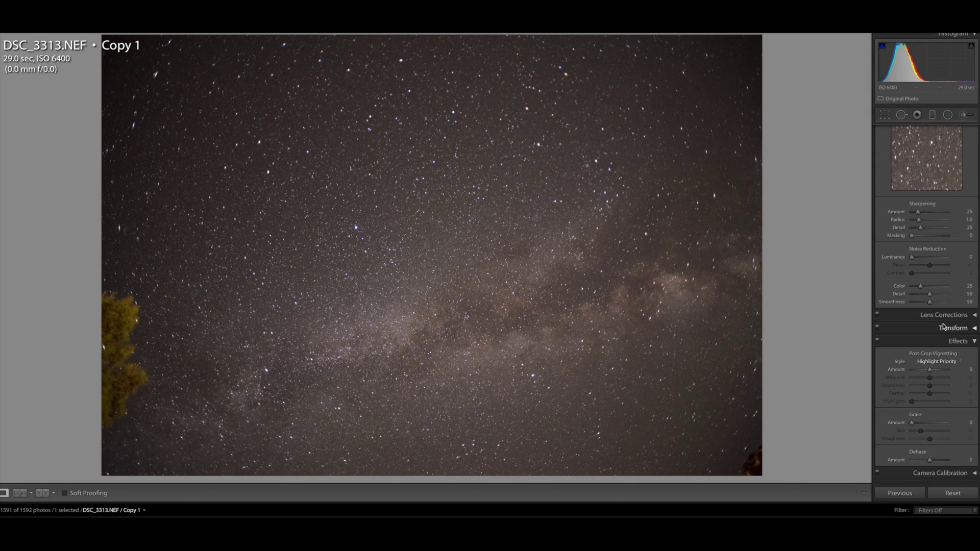
pyautogui.scroll(5, 945, 329)
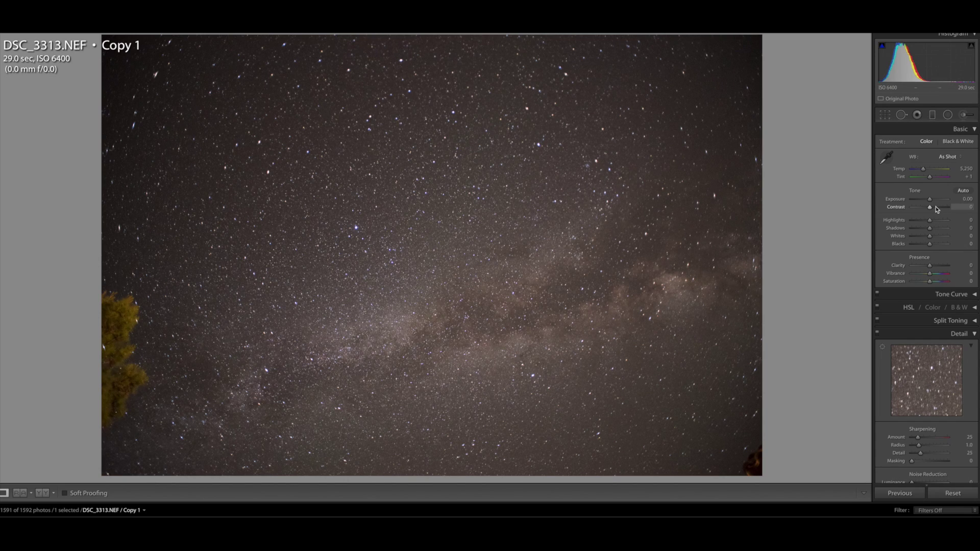
pyautogui.moveTo(932, 200); pyautogui.dragTo(932, 201)
pyautogui.moveTo(931, 210)
pyautogui.mouseDown()
pyautogui.moveTo(942, 209)
pyautogui.moveTo(914, 203)
pyautogui.moveTo(951, 209)
pyautogui.mouseUp()
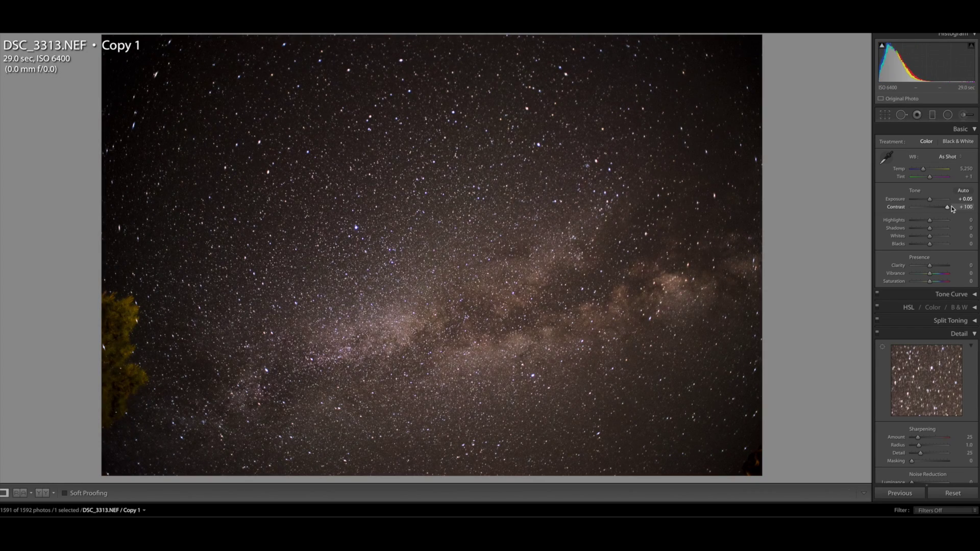
# Check the high-contrast stars up close and reduce the Contrast to +70.
pyautogui.click(440, 197)
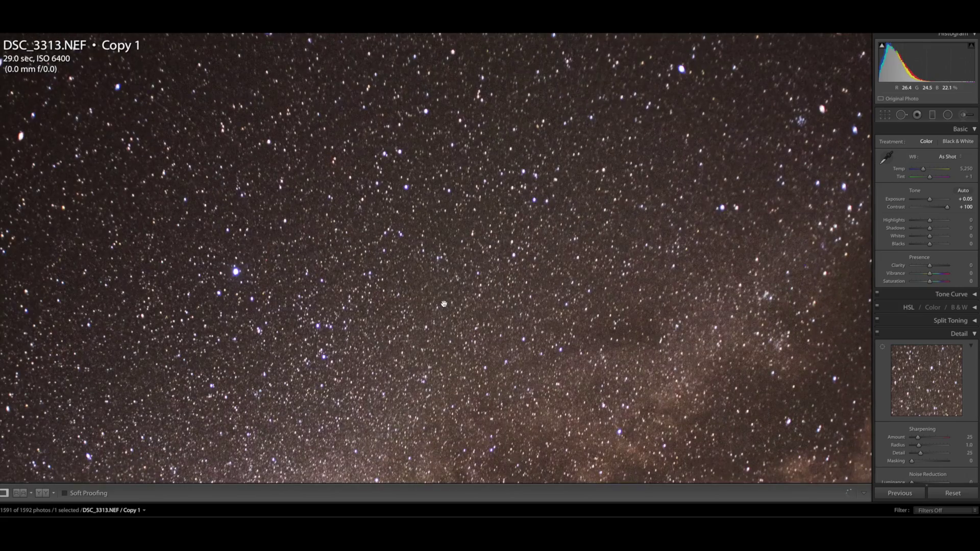
pyautogui.moveTo(527, 316); pyautogui.dragTo(526, 292)
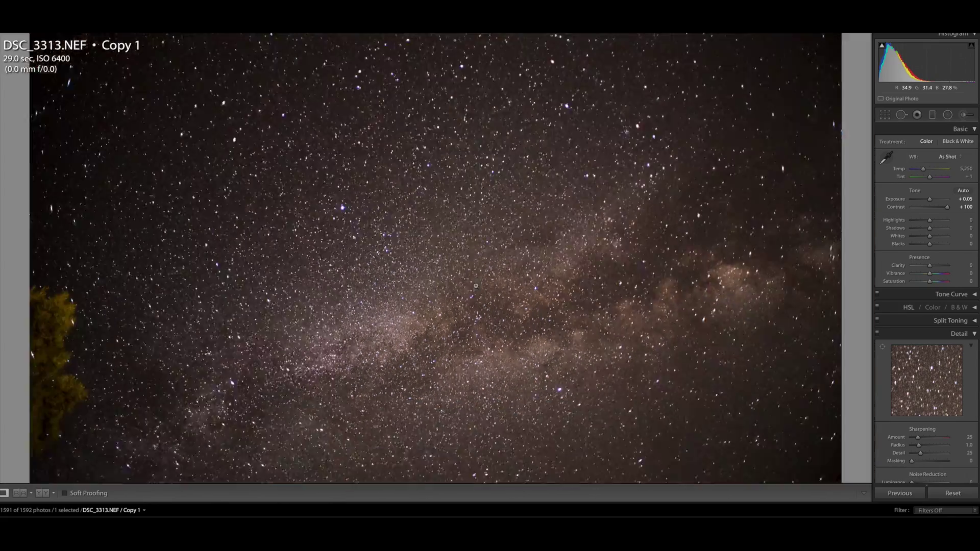
pyautogui.click(509, 272)
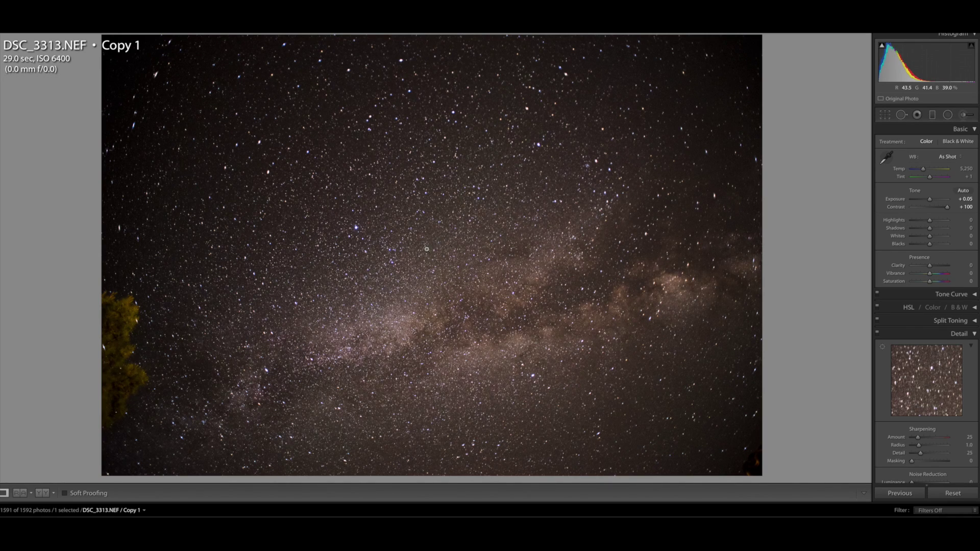
pyautogui.moveTo(947, 207); pyautogui.dragTo(942, 209)
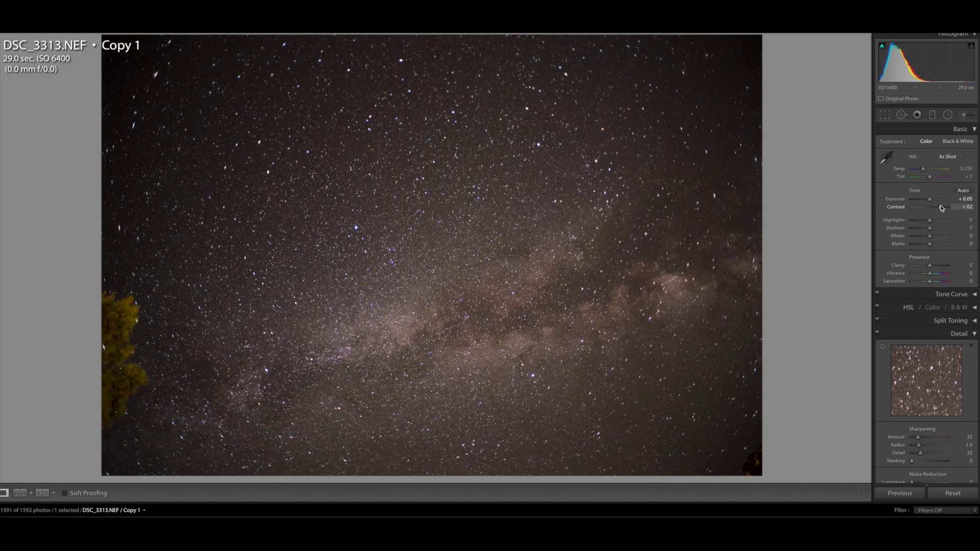
pyautogui.moveTo(937, 210); pyautogui.dragTo(943, 208)
# Try lowering the Highlights to -25 while examining the bright part of the Milky Way up close.
pyautogui.moveTo(932, 223)
pyautogui.mouseDown()
pyautogui.moveTo(951, 222)
pyautogui.moveTo(909, 222)
pyautogui.moveTo(932, 223)
pyautogui.mouseUp()
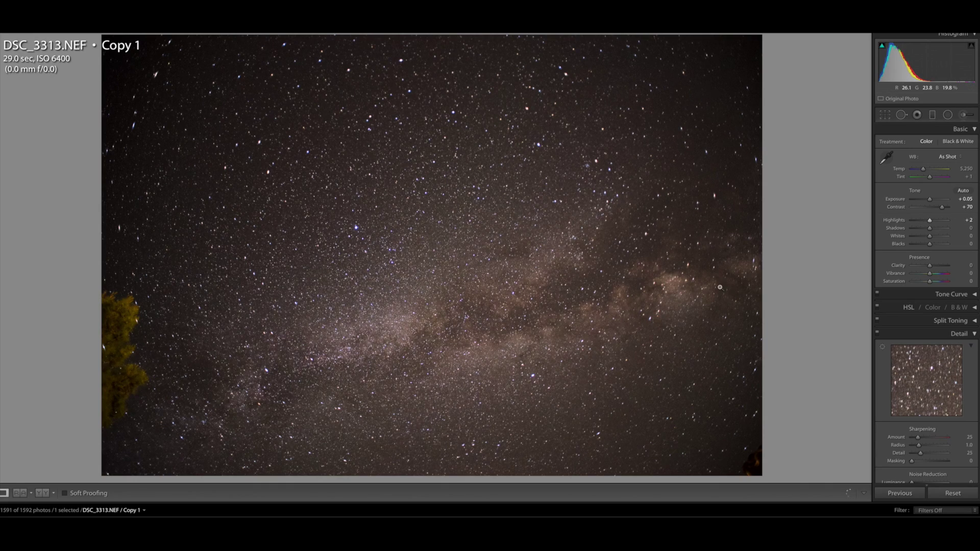
pyautogui.click(644, 322)
pyautogui.moveTo(644, 322); pyautogui.dragTo(524, 318)
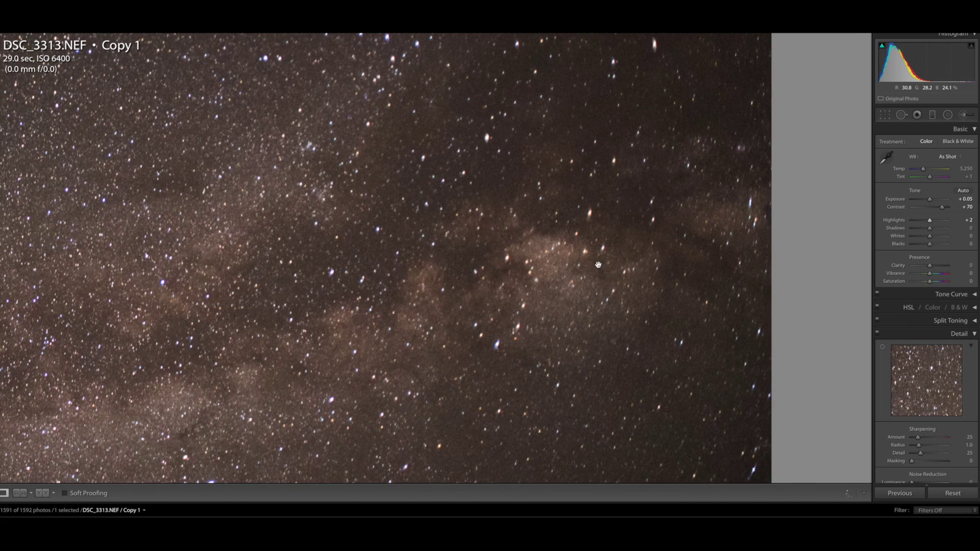
pyautogui.moveTo(931, 221)
pyautogui.mouseDown()
pyautogui.moveTo(959, 222)
pyautogui.moveTo(881, 222)
pyautogui.moveTo(927, 223)
pyautogui.mouseUp()
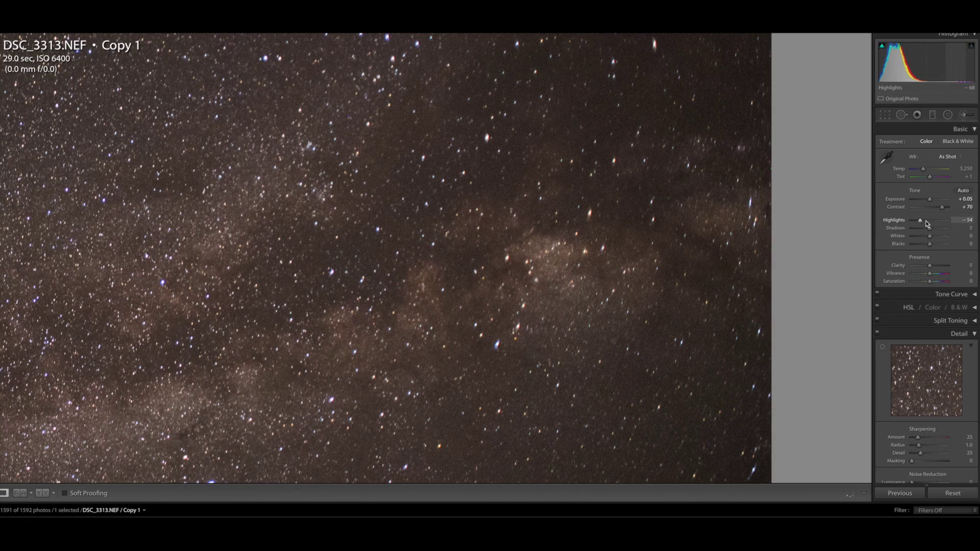
pyautogui.press('z')
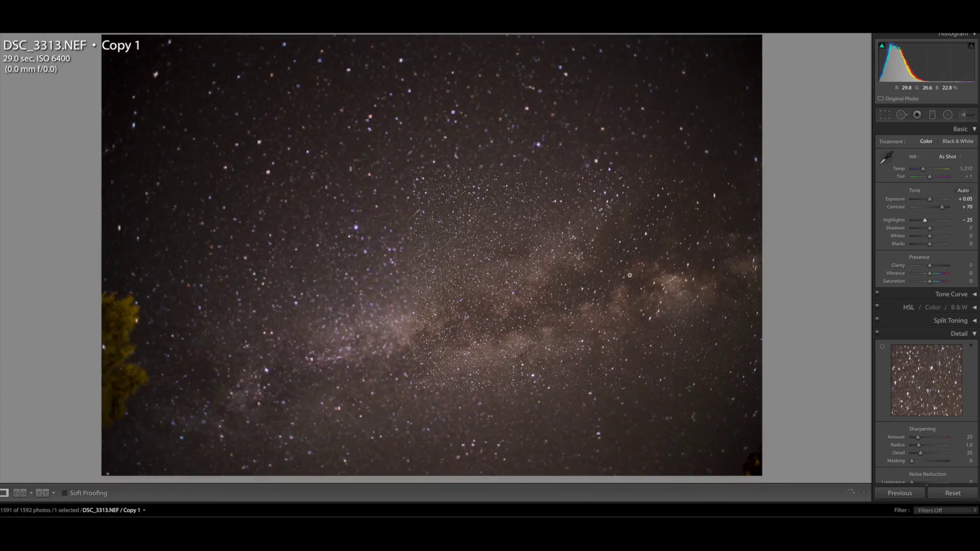
# Raise the Highlights, check the Milky Way core up close, and settle the value at +43.
pyautogui.moveTo(926, 221); pyautogui.dragTo(943, 220)
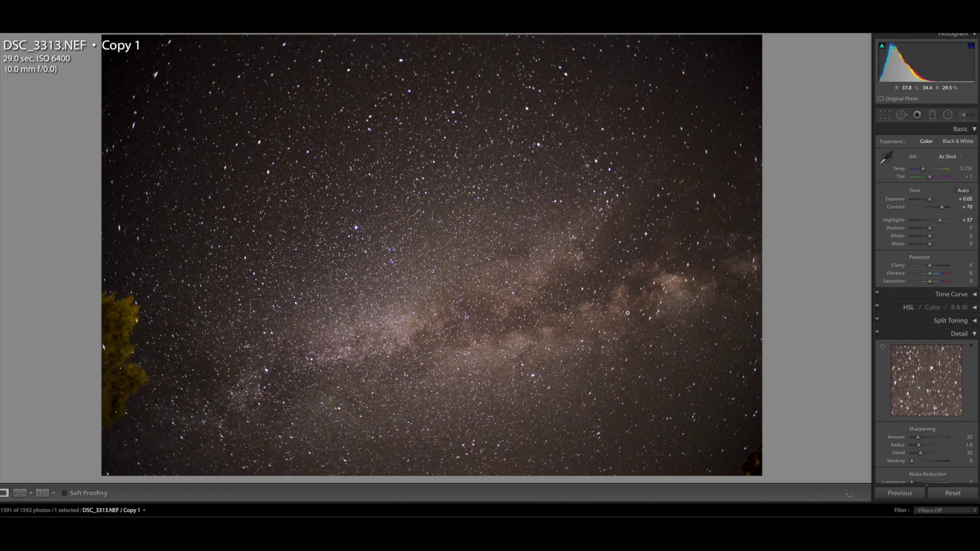
pyautogui.click(636, 296)
pyautogui.moveTo(316, 327); pyautogui.dragTo(584, 247)
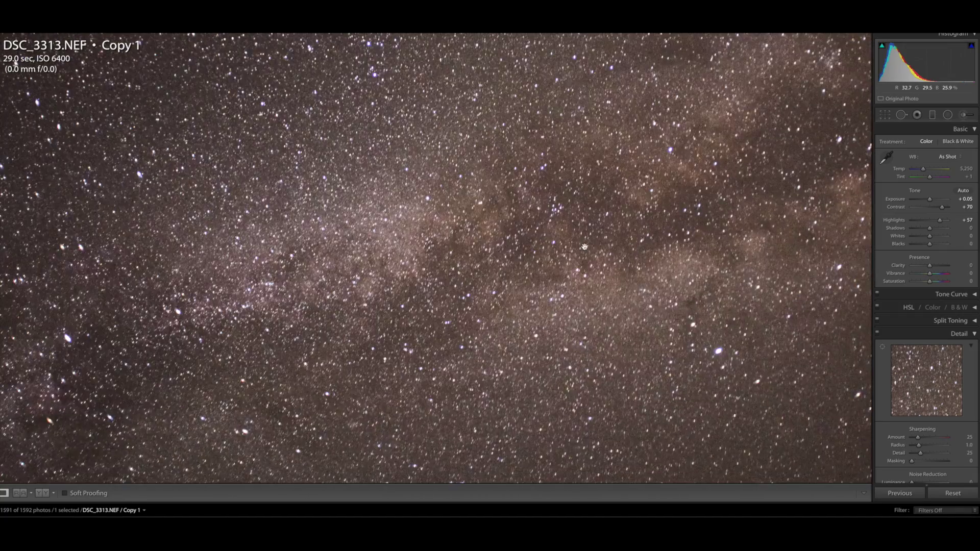
pyautogui.moveTo(439, 311); pyautogui.dragTo(575, 331)
pyautogui.moveTo(483, 309); pyautogui.dragTo(523, 310)
pyautogui.click(523, 310)
pyautogui.moveTo(940, 221); pyautogui.dragTo(912, 229)
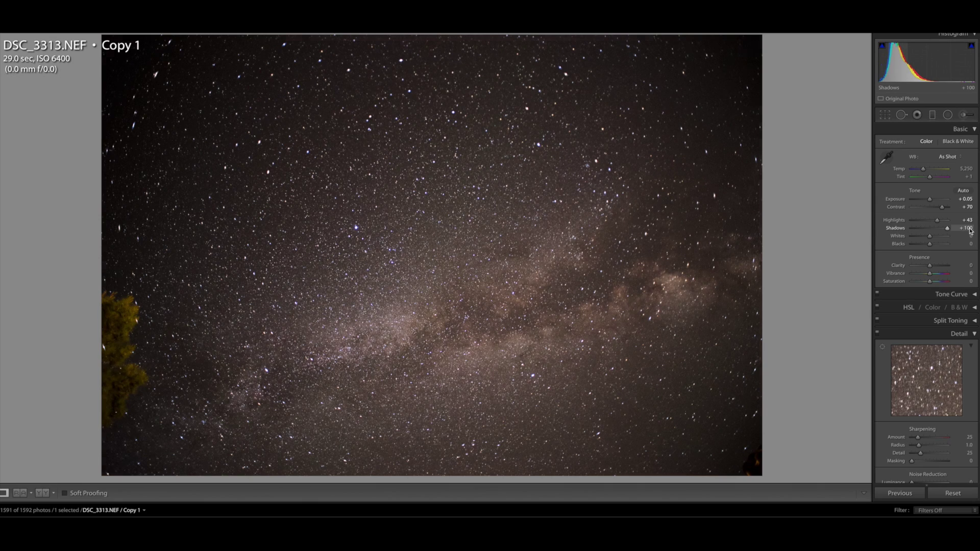
# Compare the extremes of the Shadows adjustment and set it to +63.
pyautogui.moveTo(912, 229); pyautogui.dragTo(955, 230)
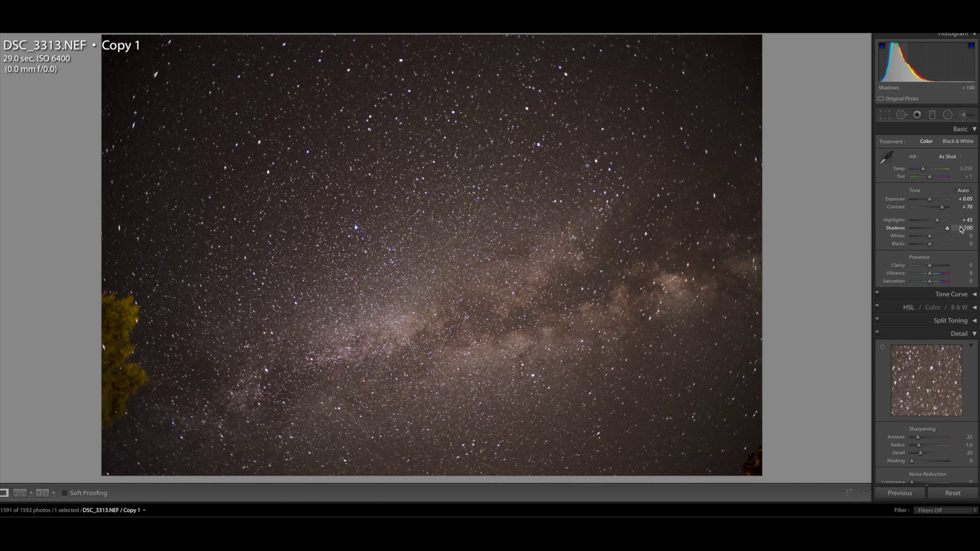
pyautogui.click(938, 228)
pyautogui.moveTo(941, 228); pyautogui.dragTo(940, 229)
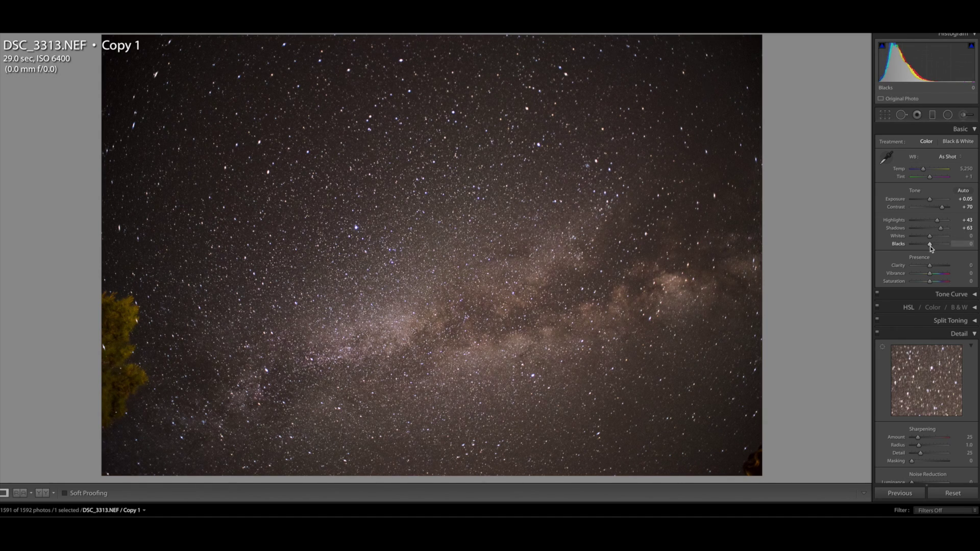
# Try a small Whites adjustment and reset the value to 0.
pyautogui.moveTo(930, 237)
pyautogui.mouseDown()
pyautogui.moveTo(950, 238)
pyautogui.moveTo(929, 239)
pyautogui.mouseUp()
pyautogui.click(963, 236)
pyautogui.write('0')
pyautogui.press('Return')
# Set the Blacks to -19 and inspect the Milky Way band up close.
pyautogui.moveTo(931, 244)
pyautogui.mouseDown()
pyautogui.moveTo(941, 246)
pyautogui.moveTo(926, 244)
pyautogui.mouseUp()
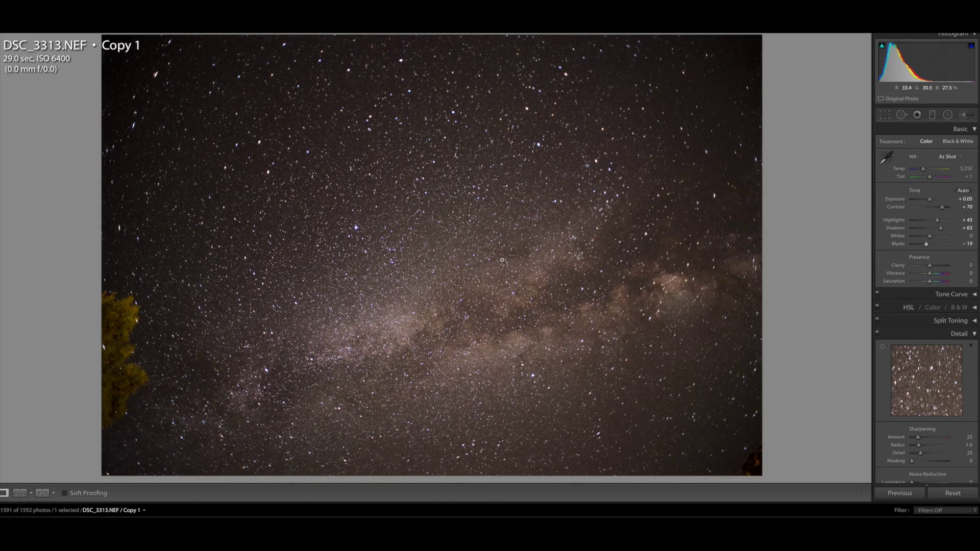
pyautogui.click(317, 239)
pyautogui.moveTo(601, 330); pyautogui.dragTo(418, 273)
pyautogui.moveTo(582, 317); pyautogui.dragTo(415, 271)
pyautogui.moveTo(752, 214); pyautogui.dragTo(532, 232)
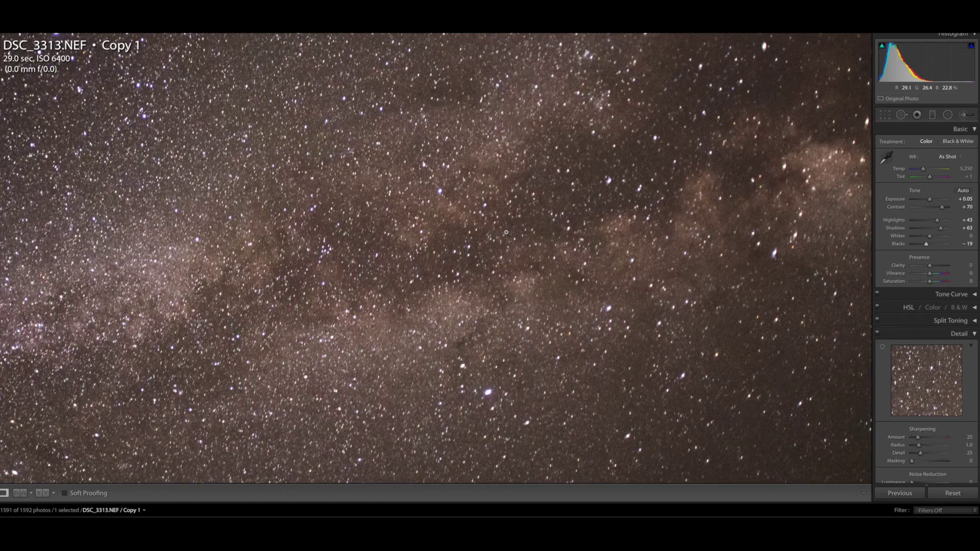
pyautogui.click(532, 231)
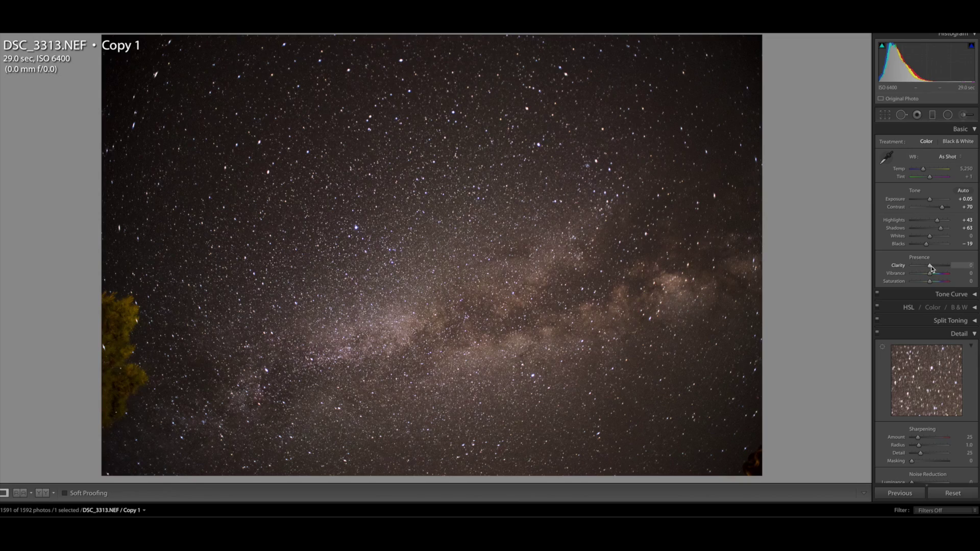
# Try Clarity at +58, +100 and -100 to compare its effect on the stars up close and in the full view.
pyautogui.moveTo(933, 267); pyautogui.dragTo(941, 269)
pyautogui.click(599, 353)
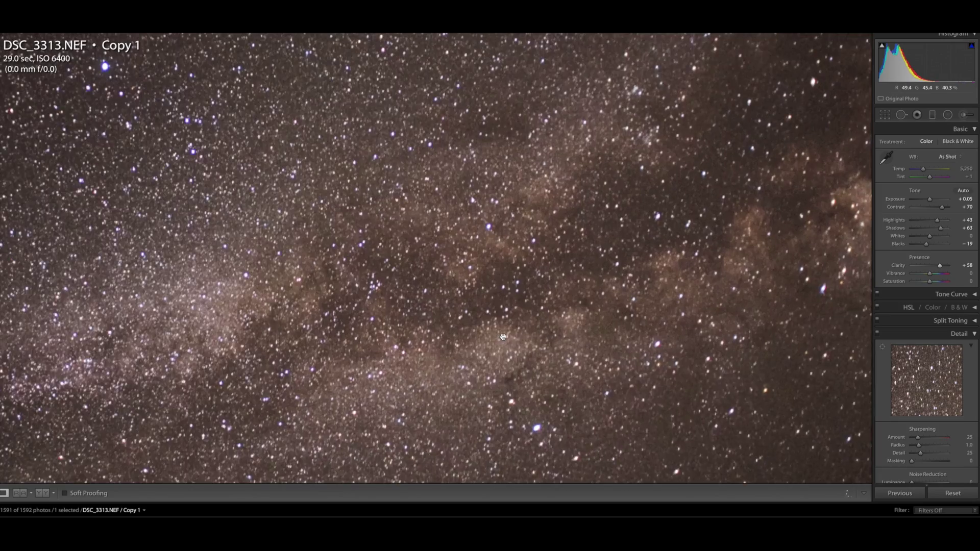
pyautogui.moveTo(598, 353); pyautogui.dragTo(620, 372)
pyautogui.moveTo(936, 267); pyautogui.dragTo(950, 267)
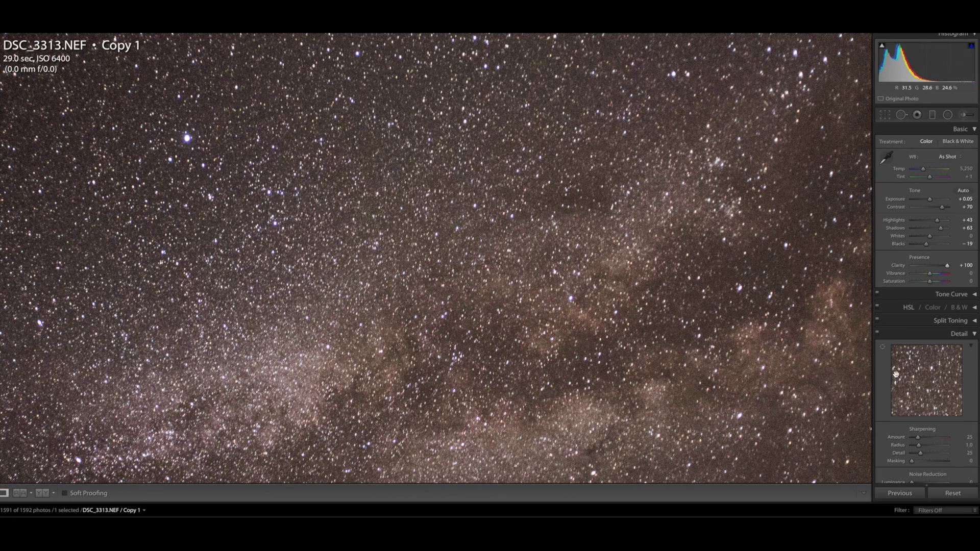
pyautogui.moveTo(914, 267); pyautogui.dragTo(905, 268)
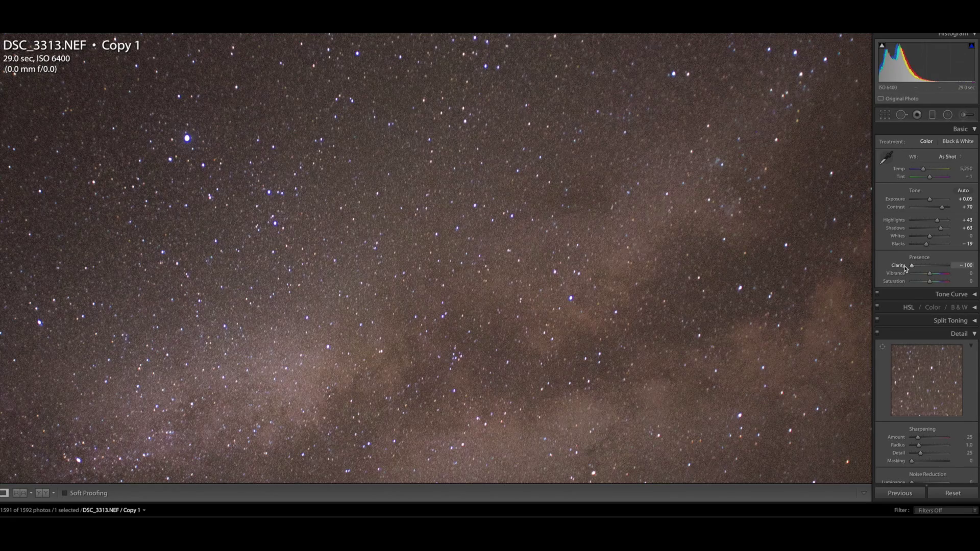
pyautogui.click(824, 308)
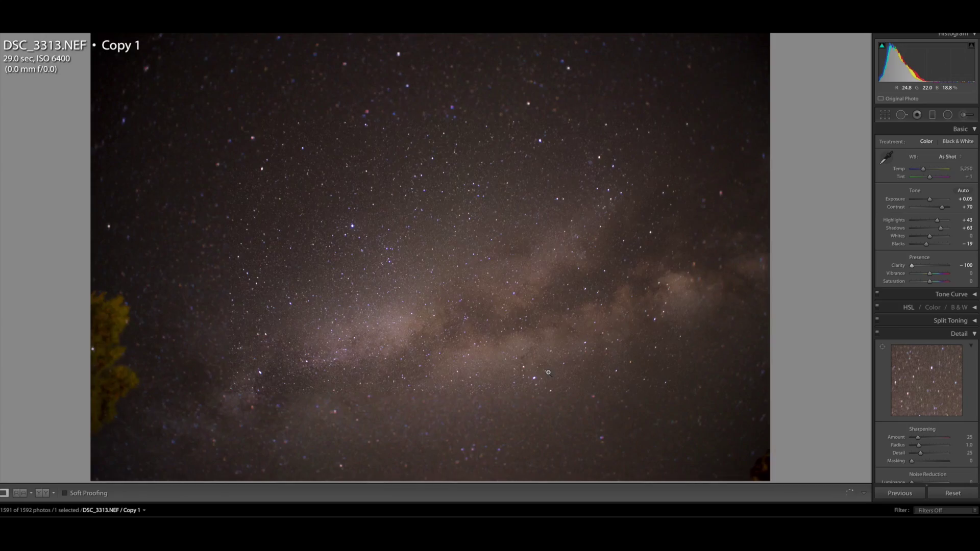
pyautogui.moveTo(912, 266); pyautogui.dragTo(947, 265)
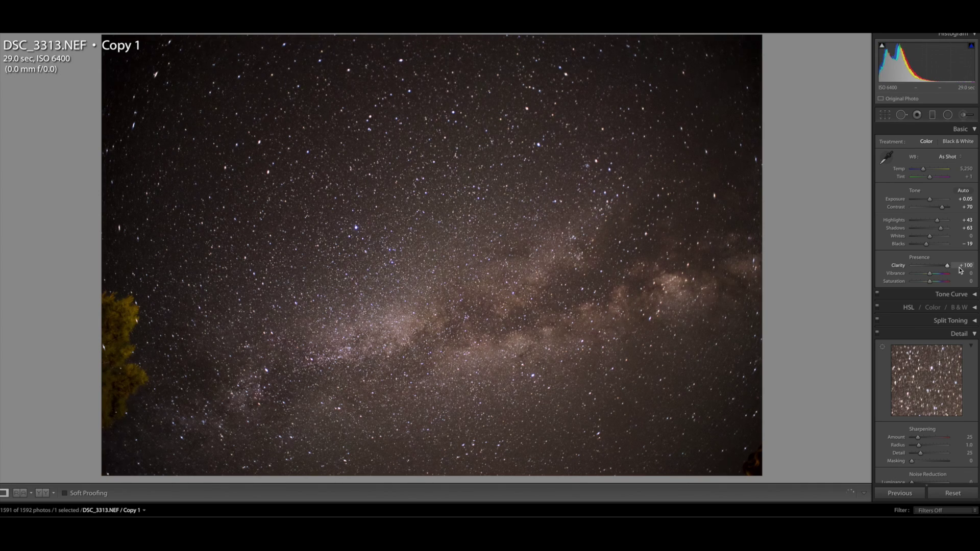
# Set the Clarity to -24 to soften the smaller stars.
pyautogui.doubleClick(940, 266)
pyautogui.moveTo(929, 266)
pyautogui.mouseDown()
pyautogui.moveTo(920, 270)
pyautogui.moveTo(942, 270)
pyautogui.moveTo(929, 271)
pyautogui.mouseUp()
pyautogui.moveTo(924, 268); pyautogui.dragTo(924, 269)
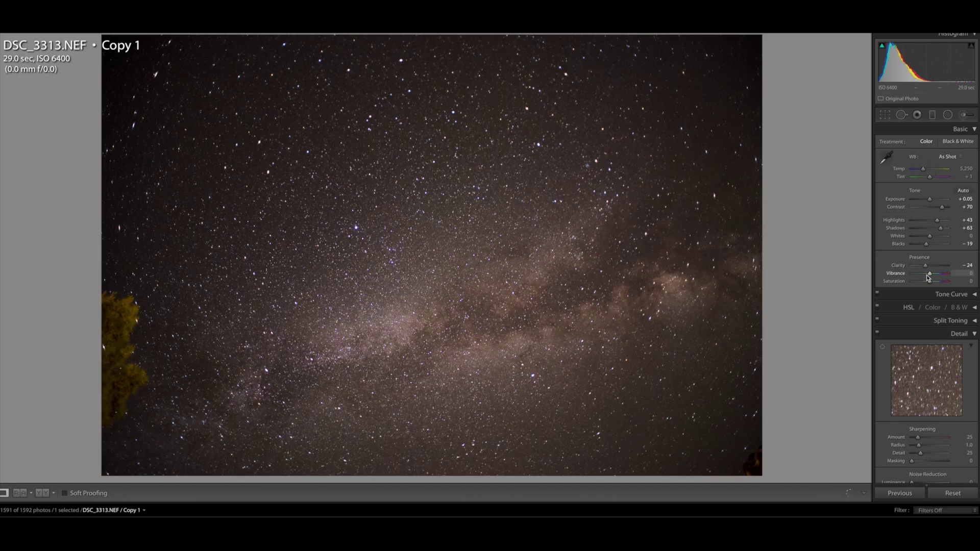
# Inspect the softened stars up close and ease the negative Clarity slightly toward zero.
pyautogui.click(780, 277)
pyautogui.moveTo(779, 278); pyautogui.dragTo(820, 225)
pyautogui.click(820, 226)
pyautogui.moveTo(925, 266)
pyautogui.mouseDown()
pyautogui.moveTo(939, 268)
pyautogui.moveTo(927, 269)
pyautogui.mouseUp()
# Set the Sharpening Amount to 0 and check the stars up close.
pyautogui.click(728, 281)
pyautogui.scroll(-5, 955, 352)
pyautogui.scroll(-3, 954, 352)
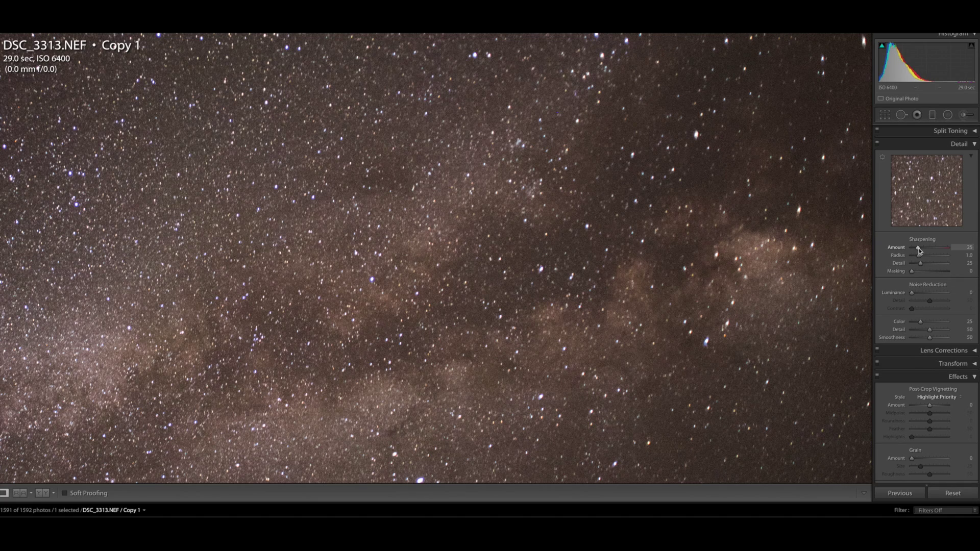
pyautogui.moveTo(919, 250); pyautogui.dragTo(899, 252)
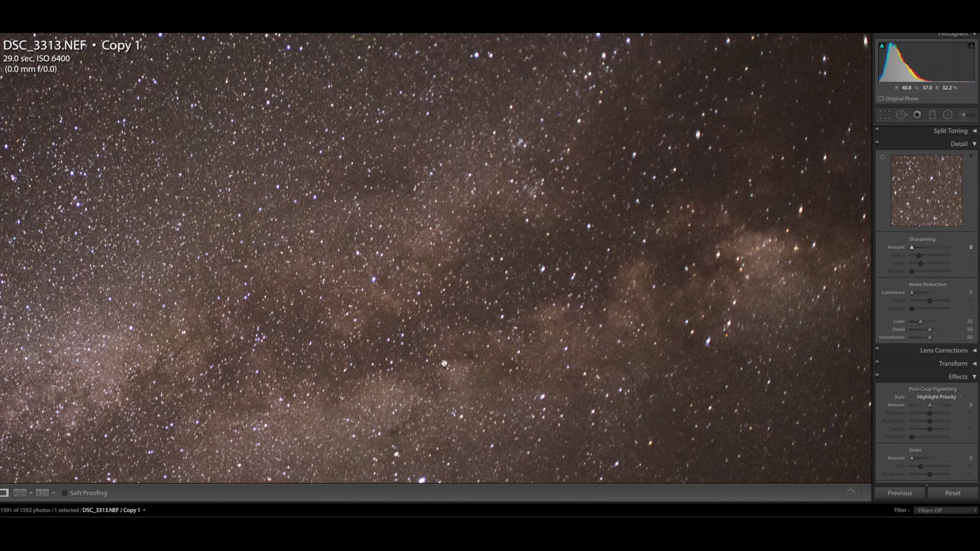
pyautogui.click(460, 335)
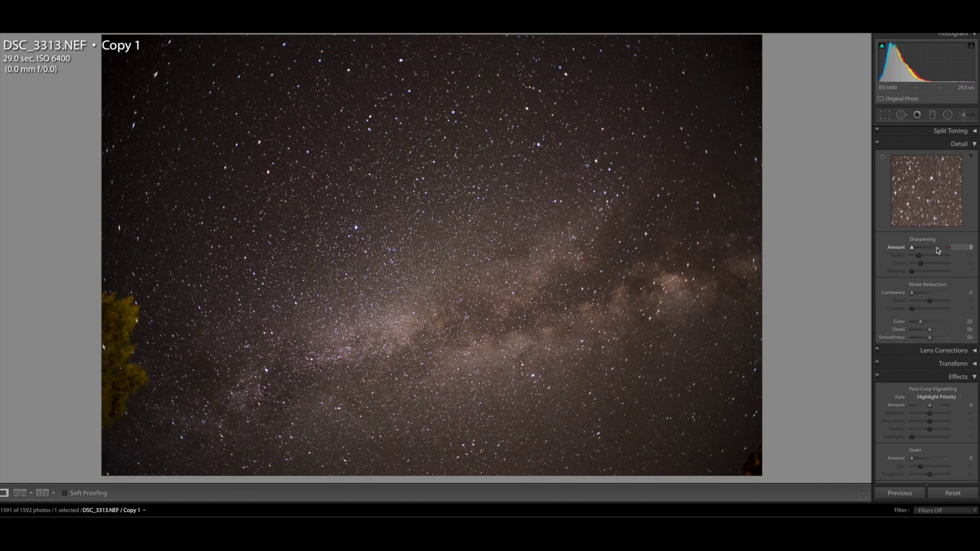
# Try the Sharpening Amount at 150 and back at 0, comparing the stars up close and in the full view.
pyautogui.hotkey('ctrl', 'z')
pyautogui.moveTo(918, 248); pyautogui.dragTo(954, 249)
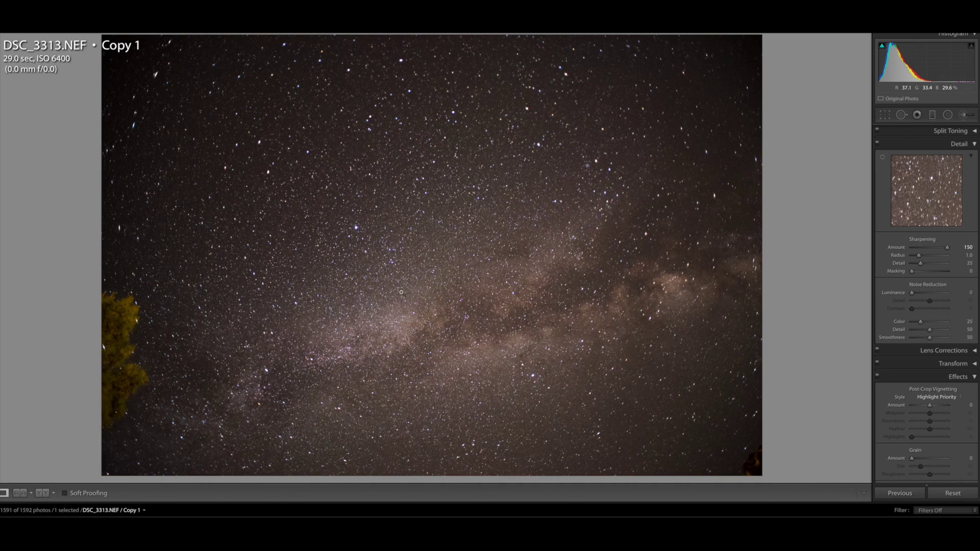
pyautogui.click(402, 293)
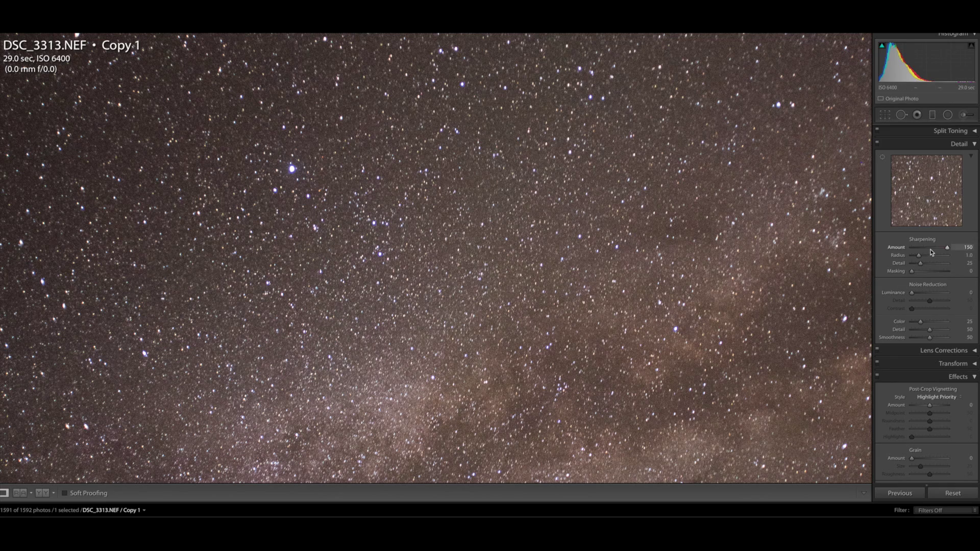
pyautogui.moveTo(931, 249); pyautogui.dragTo(919, 249)
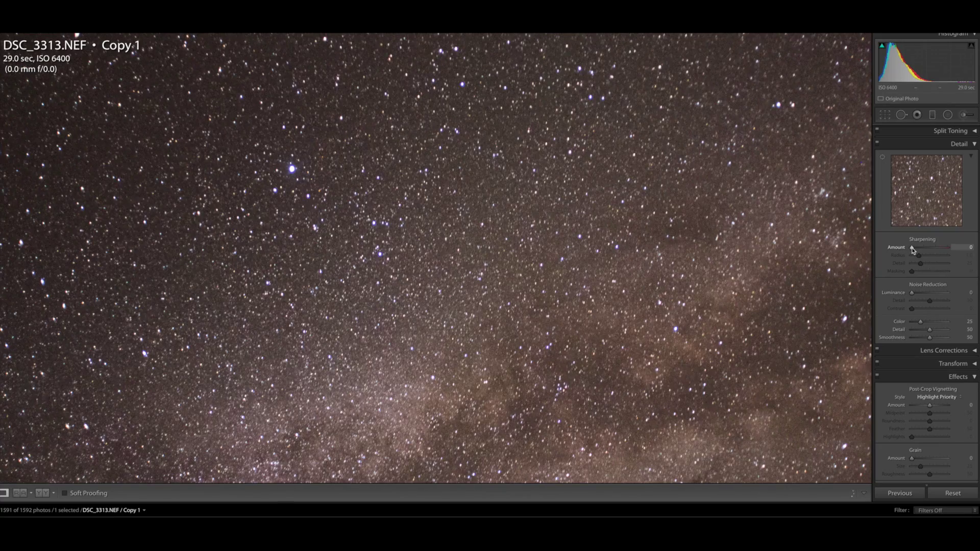
pyautogui.press('z')
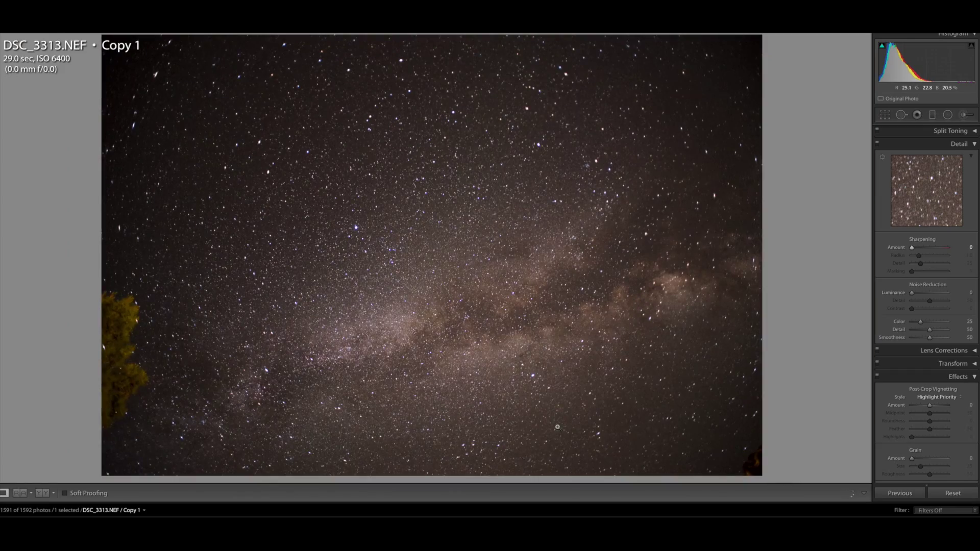
# Set the Sharpening Amount to 10 and the Radius to 0.9, checking the stars up close.
pyautogui.click(916, 247)
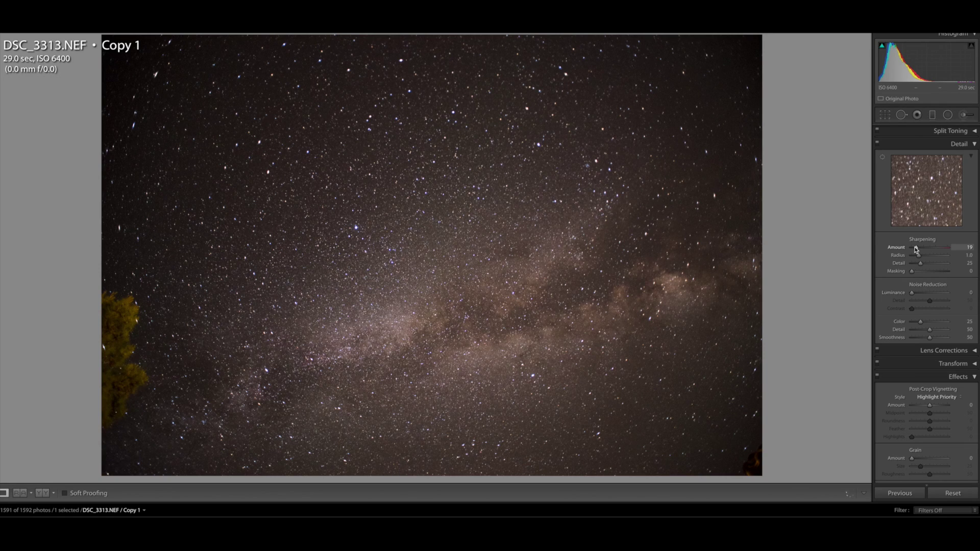
pyautogui.click(970, 247)
pyautogui.write('10')
pyautogui.press('Return')
pyautogui.press('z')
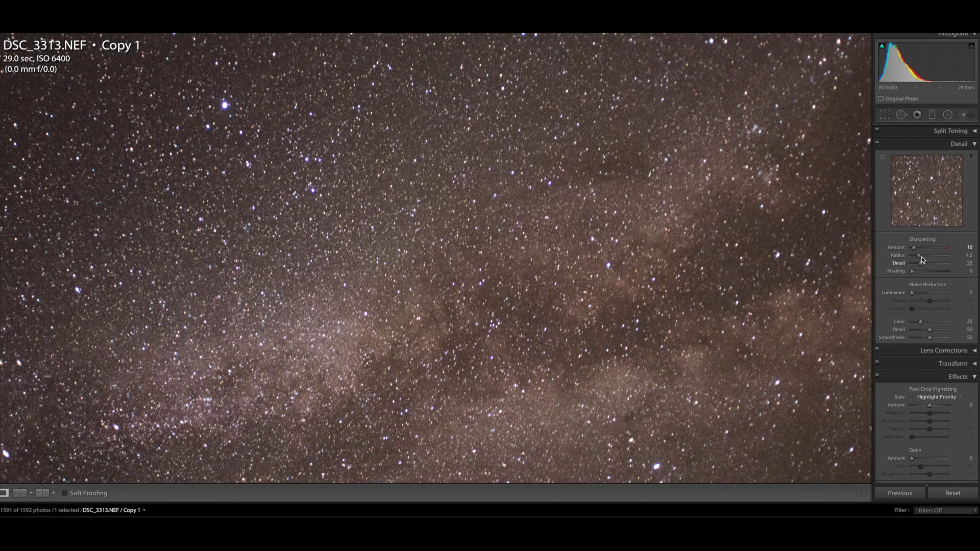
pyautogui.moveTo(921, 258)
pyautogui.mouseDown()
pyautogui.moveTo(929, 258)
pyautogui.moveTo(917, 256)
pyautogui.mouseUp()
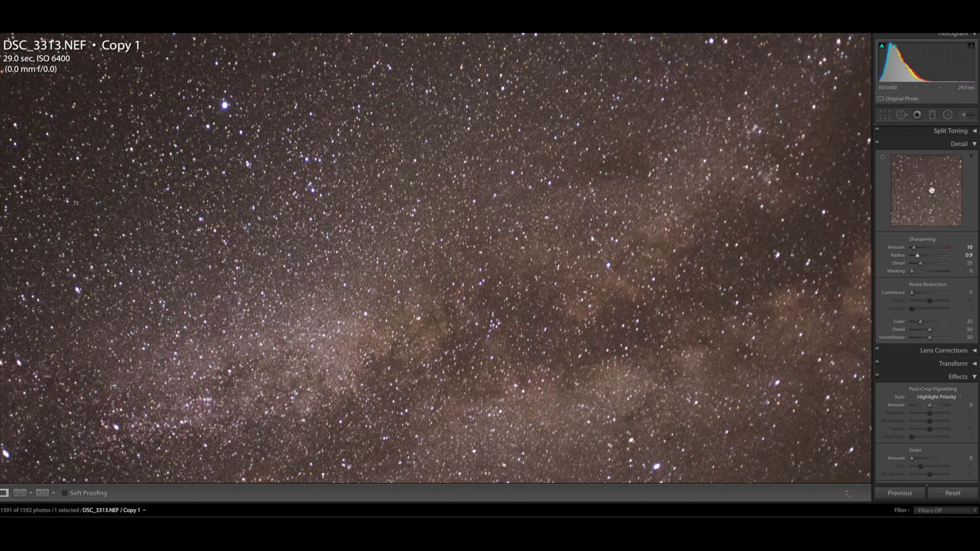
pyautogui.click(644, 420)
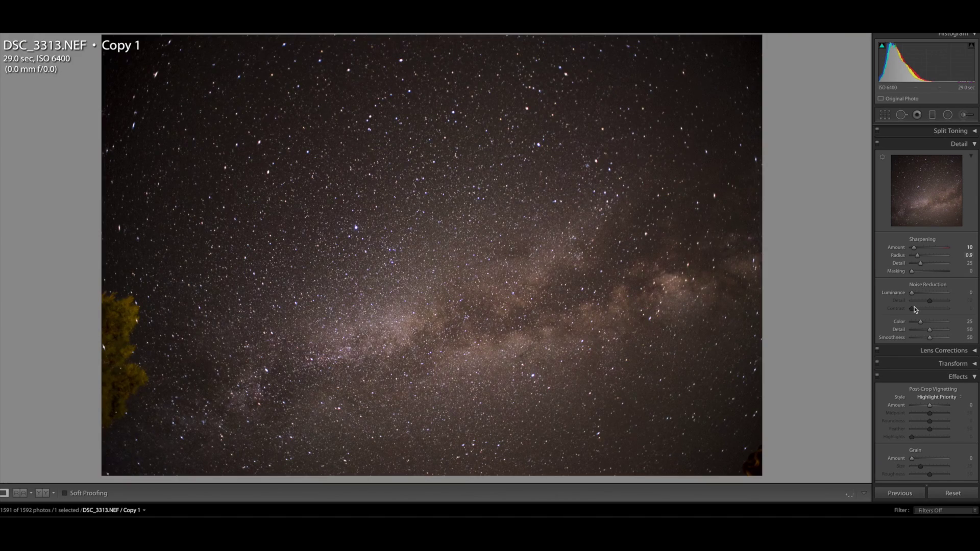
# Try Luminance noise reduction at 100, inspect the stars up close and in the full view, and return it to 0.
pyautogui.click(438, 267)
pyautogui.moveTo(439, 279); pyautogui.dragTo(461, 333)
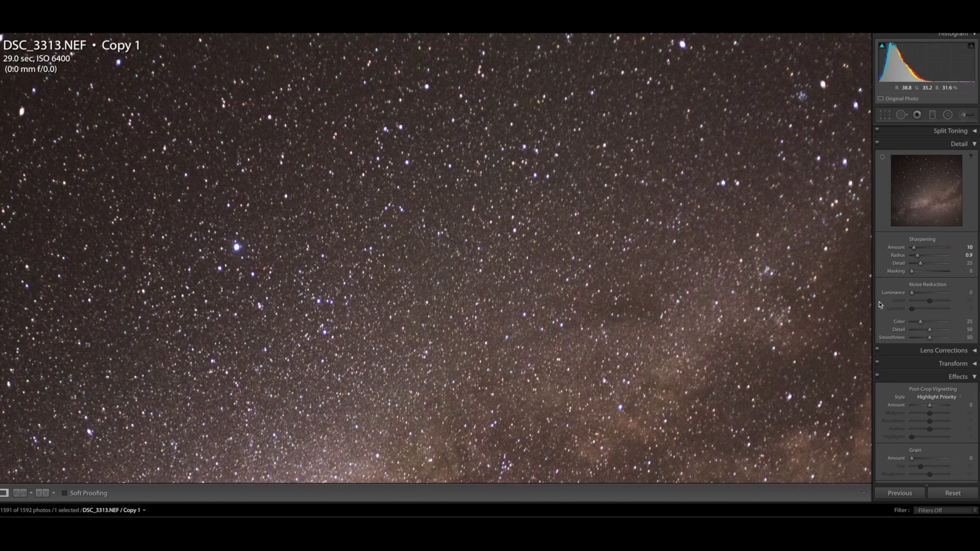
pyautogui.moveTo(912, 295); pyautogui.dragTo(973, 297)
pyautogui.moveTo(313, 275); pyautogui.dragTo(370, 270)
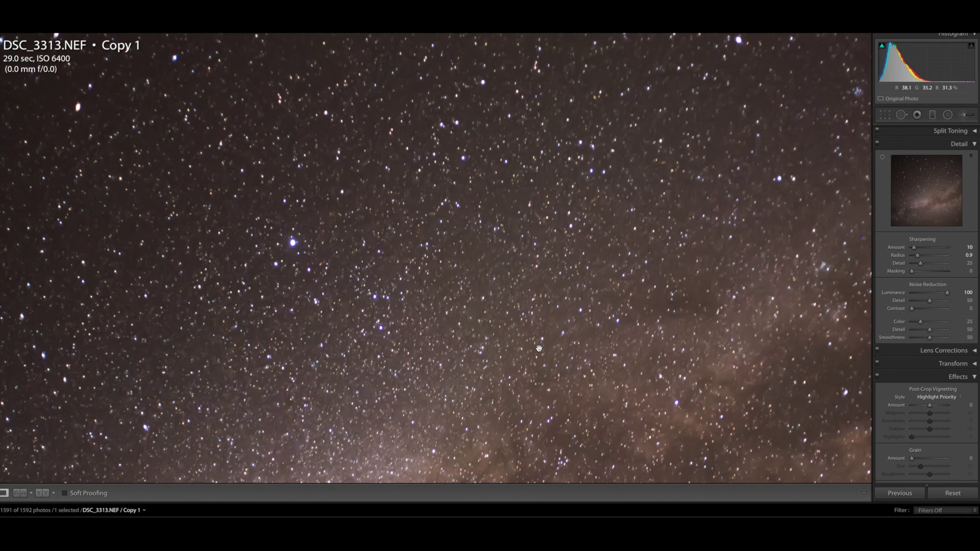
pyautogui.click(485, 335)
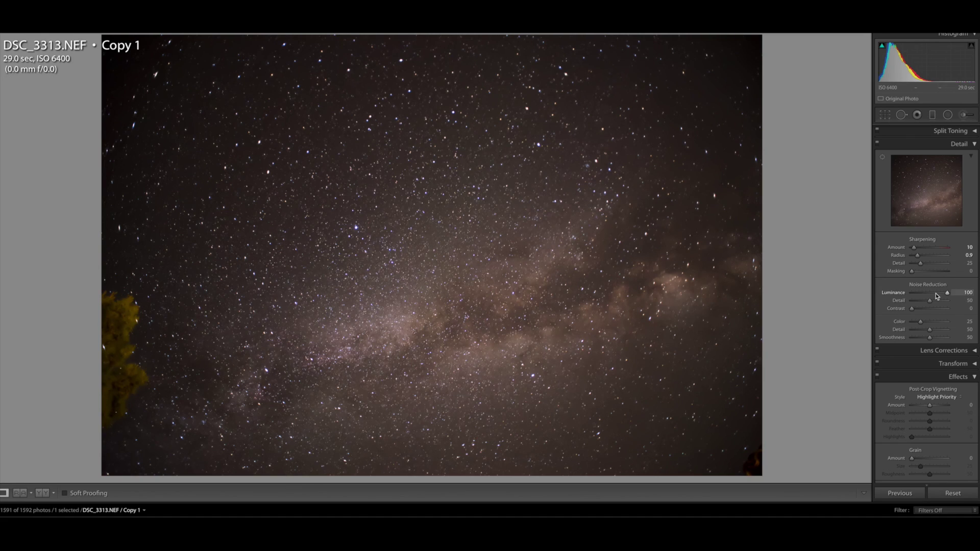
pyautogui.moveTo(937, 295); pyautogui.dragTo(901, 297)
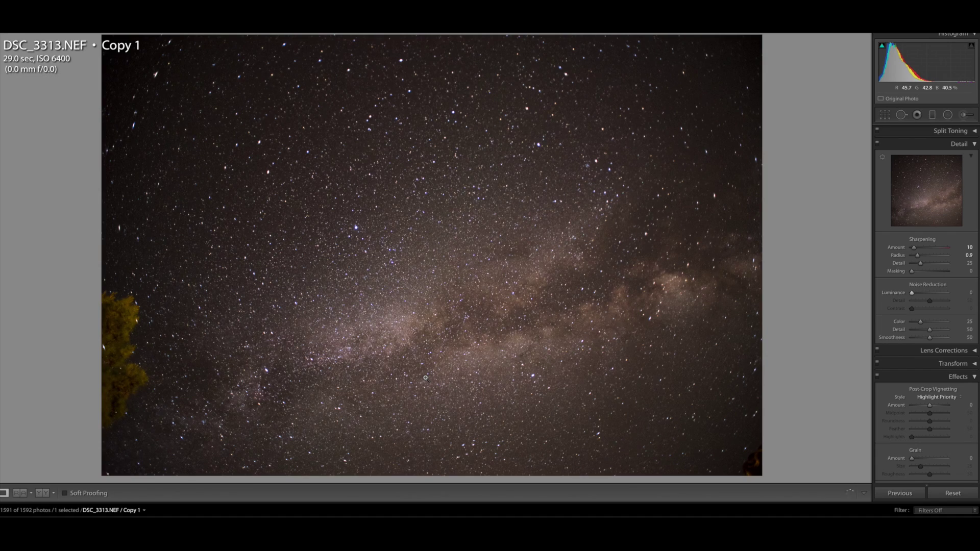
# Set Luminance noise reduction to 15 while viewing the stars up close, and return to the full view.
pyautogui.click(420, 257)
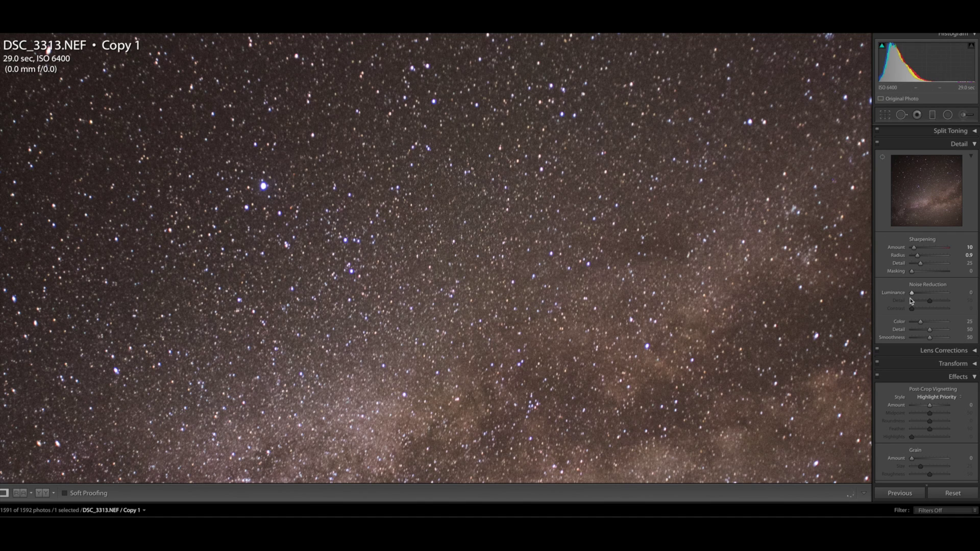
pyautogui.click(971, 293)
pyautogui.press('Return')
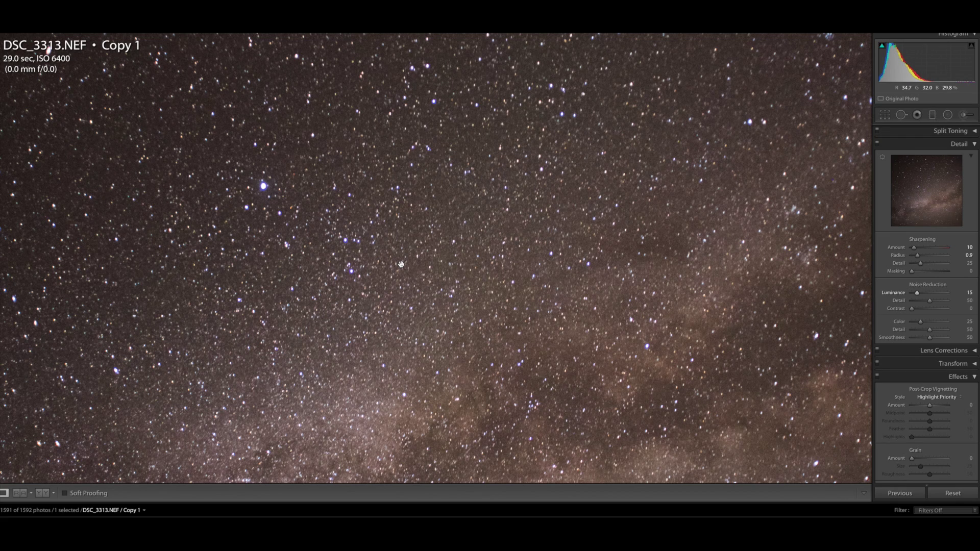
pyautogui.click(401, 263)
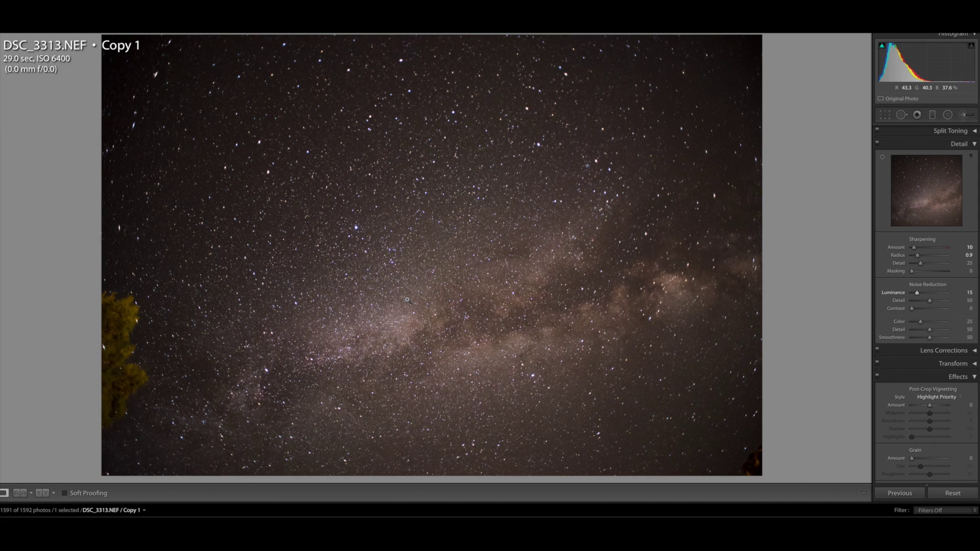
# Try Luminance noise reduction at 30, undo the change, and check the stars up close.
pyautogui.click(963, 293)
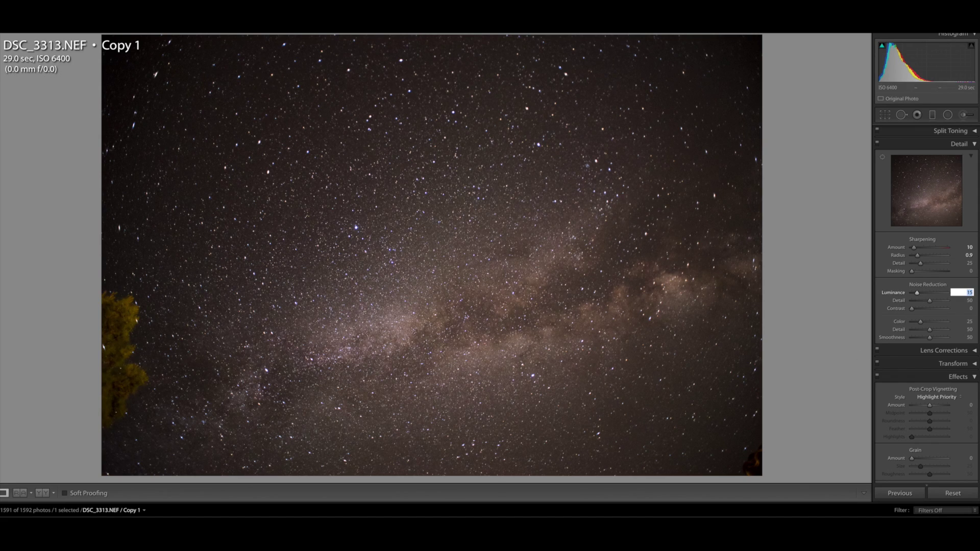
pyautogui.write('30')
pyautogui.press('Return')
pyautogui.hotkey('ctrl', 'z')
pyautogui.click(438, 278)
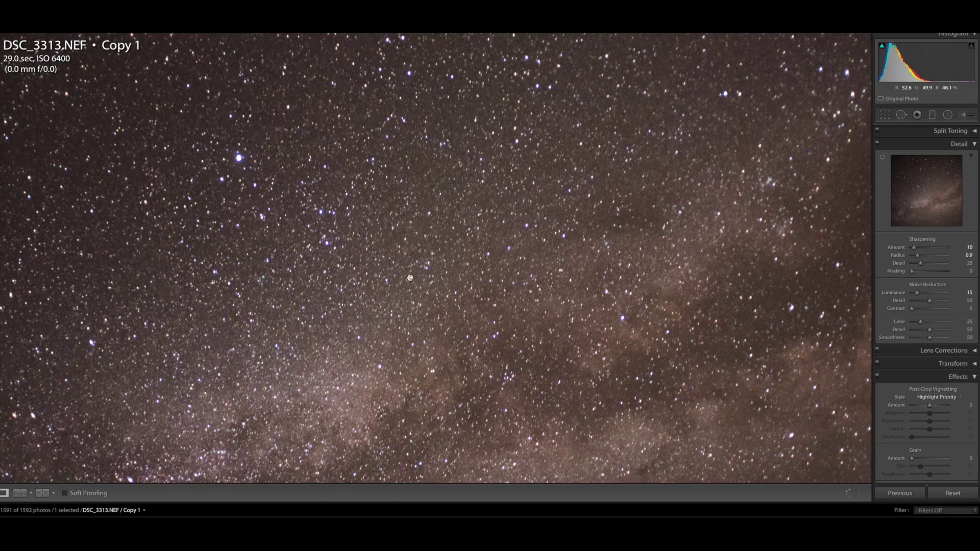
pyautogui.click(404, 280)
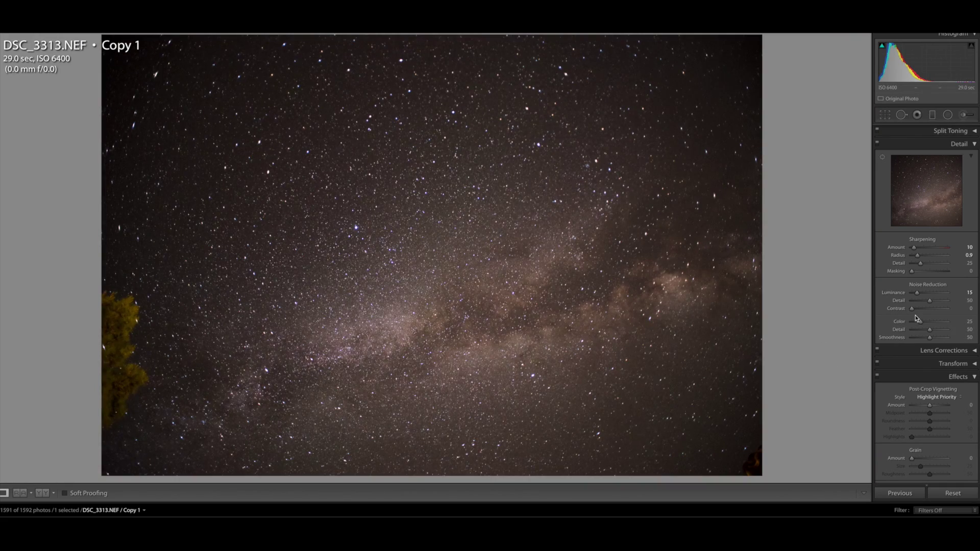
# Try the noise reduction Contrast at 73 and 100, comparing the stars up close, and reset it to 0.
pyautogui.moveTo(917, 308); pyautogui.dragTo(943, 308)
pyautogui.click(540, 421)
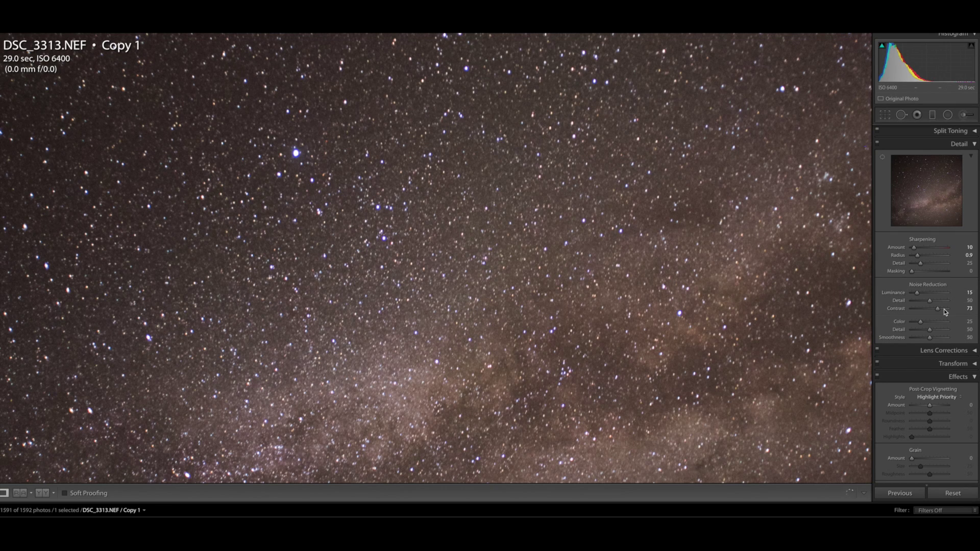
pyautogui.moveTo(945, 311); pyautogui.dragTo(911, 311)
pyautogui.click(447, 334)
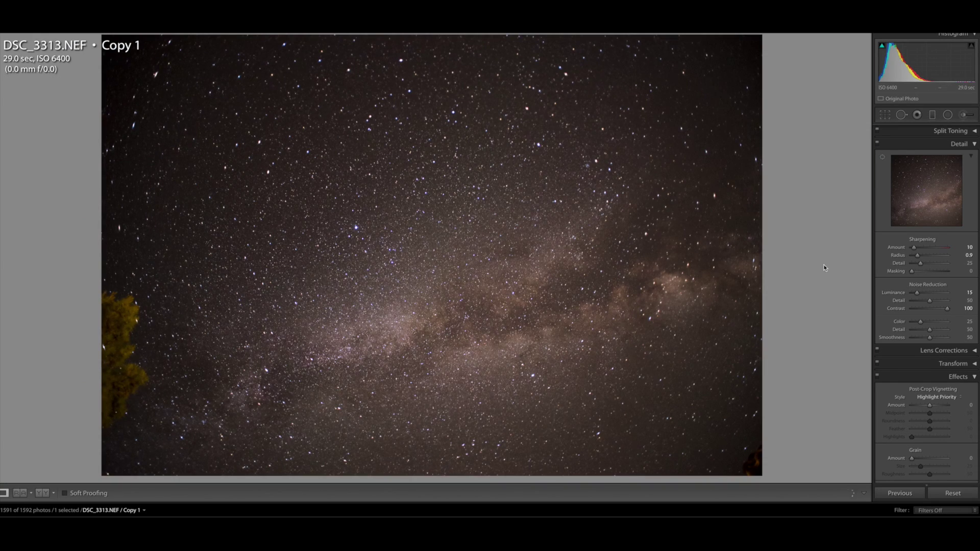
pyautogui.click(964, 309)
pyautogui.write('0')
pyautogui.press('Return')
# Try Dehaze at -100, -33 and +100, inspect the Milky Way up close, and reset the amount to 0.
pyautogui.scroll(-2, 894, 381)
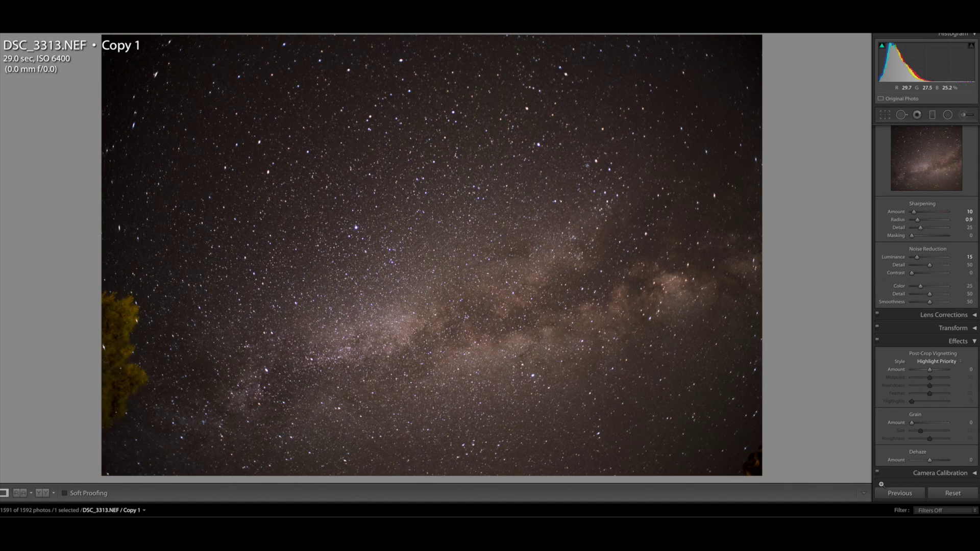
pyautogui.moveTo(930, 462); pyautogui.dragTo(905, 461)
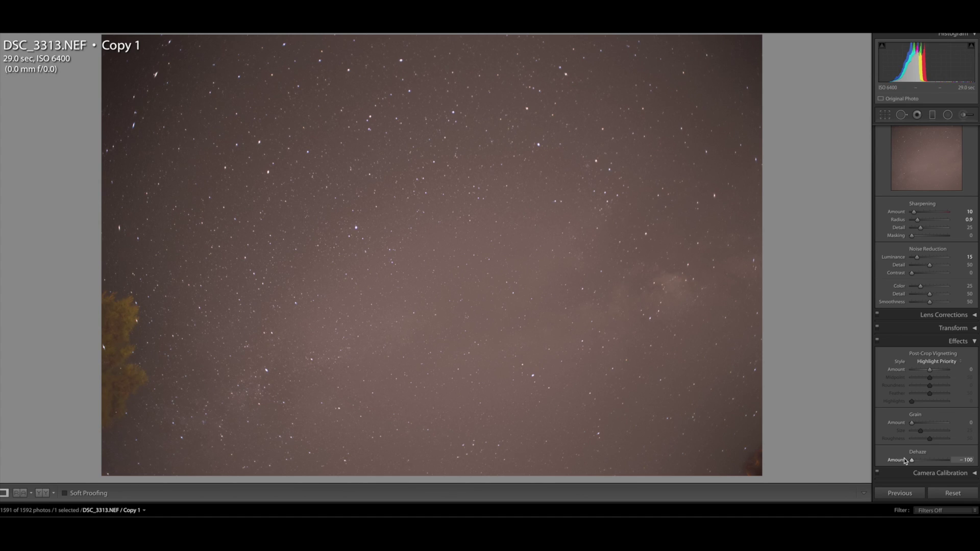
pyautogui.click(926, 463)
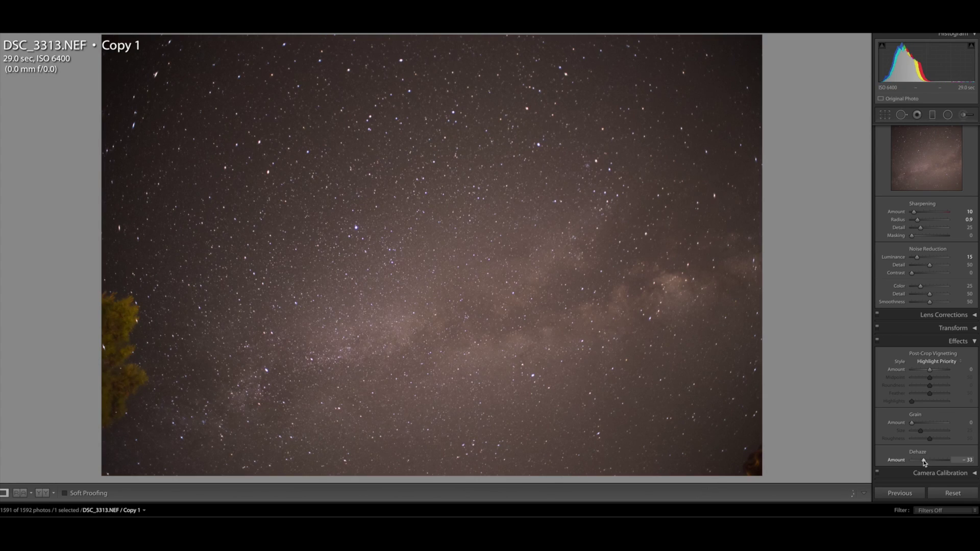
pyautogui.moveTo(929, 462); pyautogui.dragTo(966, 463)
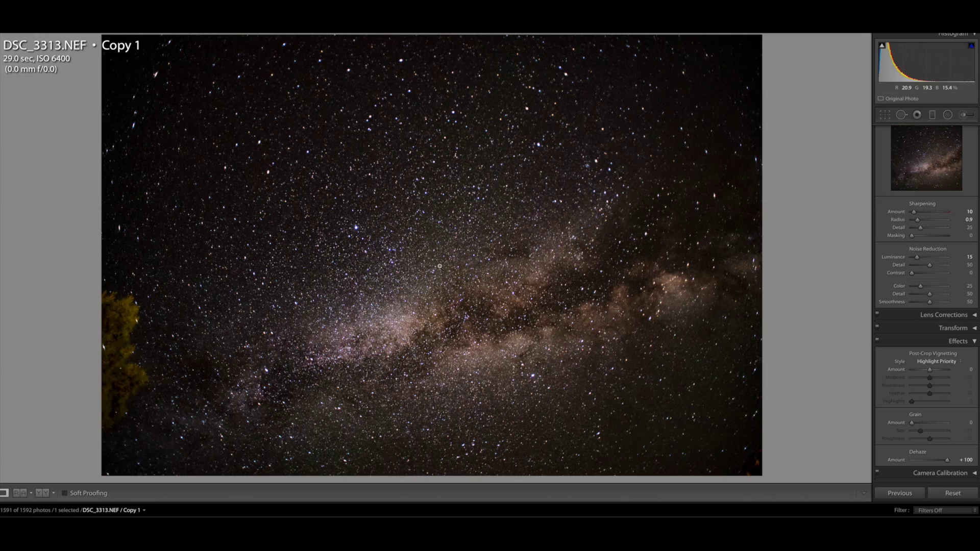
pyautogui.click(436, 276)
pyautogui.moveTo(443, 294); pyautogui.dragTo(577, 404)
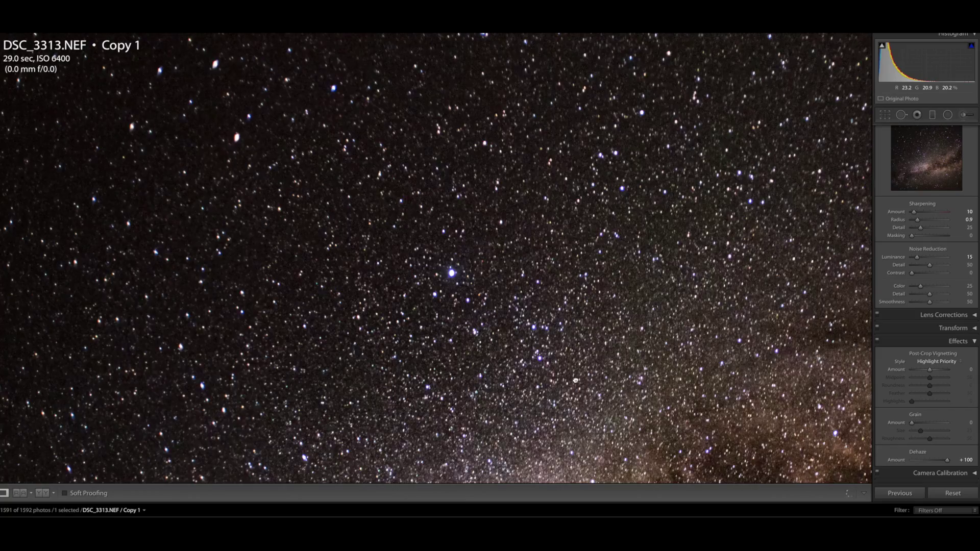
pyautogui.moveTo(554, 339); pyautogui.dragTo(282, 141)
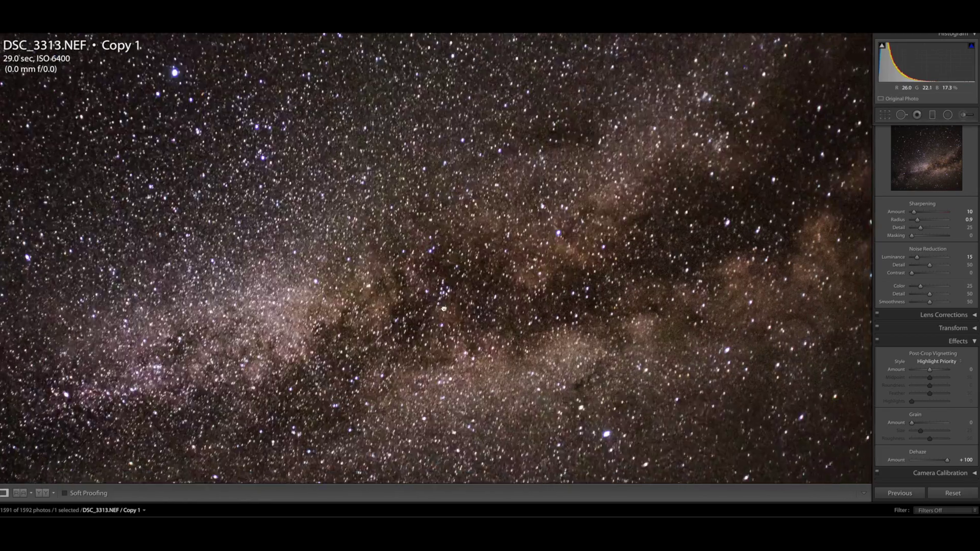
pyautogui.click(282, 141)
pyautogui.click(970, 423)
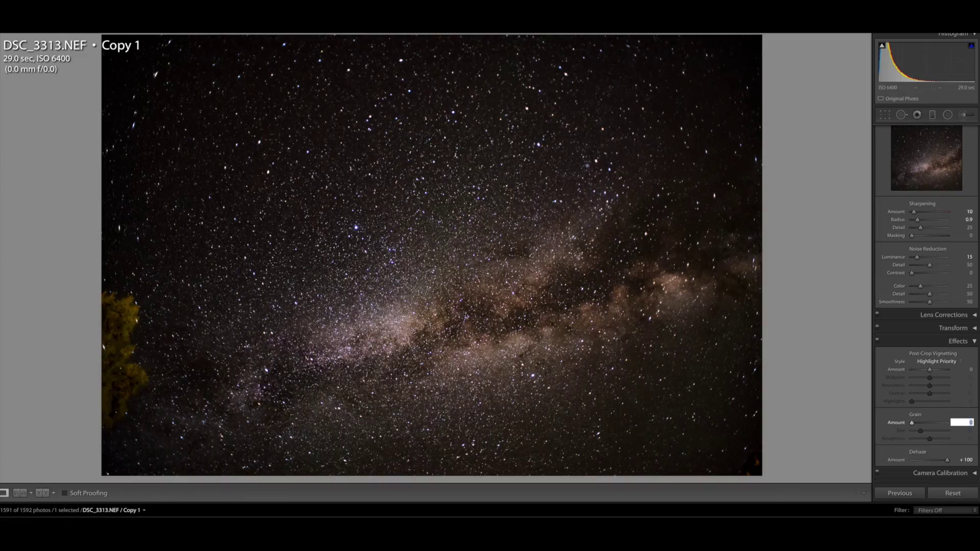
pyautogui.click(967, 460)
pyautogui.write('0')
pyautogui.press('Return')
# Set Dehaze to +61 and fine-tune the detail with Sharpening Amount 7 and Luminance noise reduction 23.
pyautogui.moveTo(929, 461); pyautogui.dragTo(941, 461)
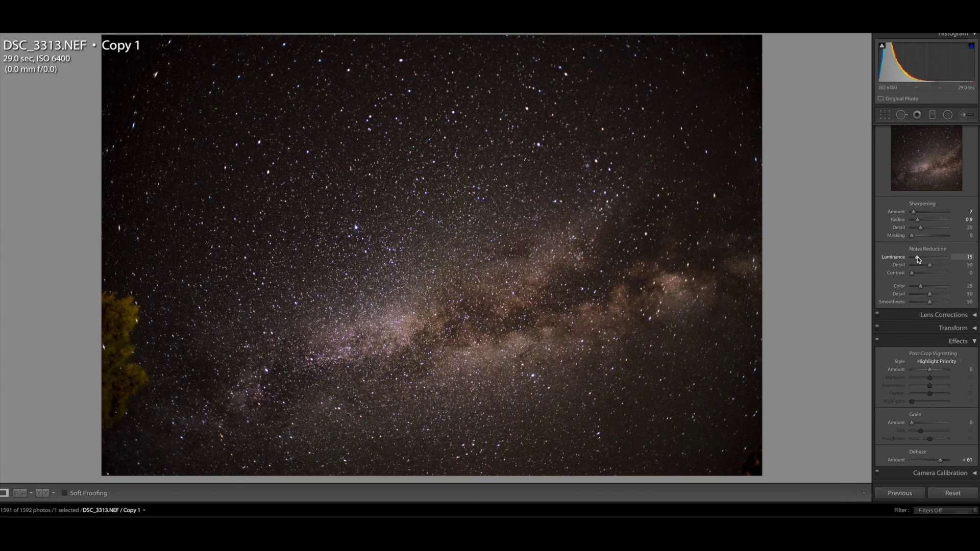
pyautogui.moveTo(918, 257); pyautogui.dragTo(920, 257)
pyautogui.moveTo(485, 266); pyautogui.dragTo(518, 516)
# Try Vibrance at +32, inspect the galaxy colours up close, and reset it to 0.
pyautogui.scroll(5, 945, 387)
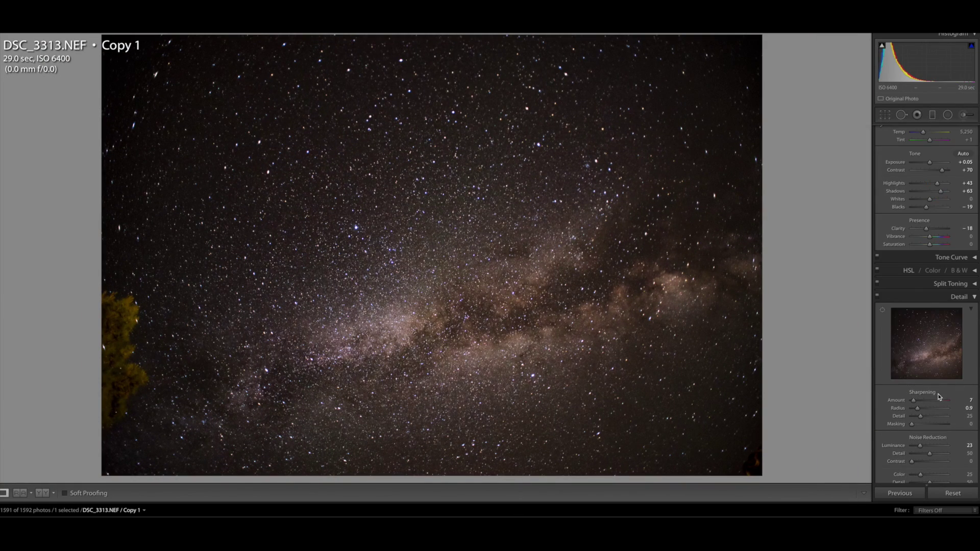
pyautogui.scroll(2, 939, 356)
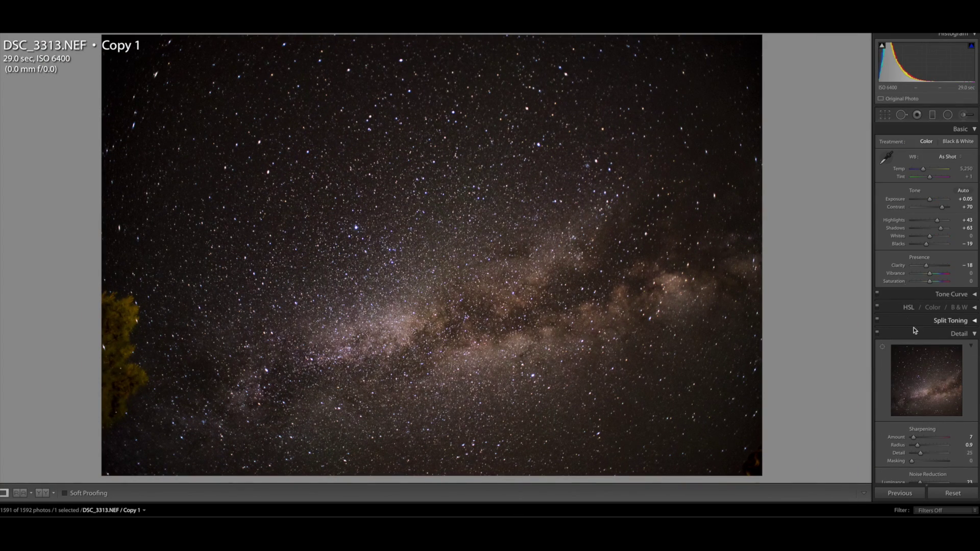
pyautogui.click(548, 288)
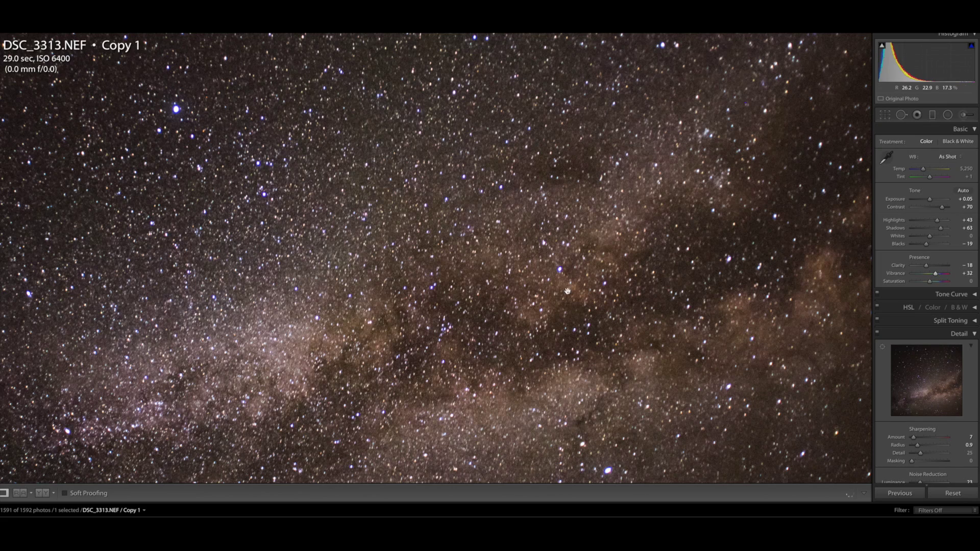
pyautogui.press('z')
pyautogui.click(966, 273)
pyautogui.write('0')
pyautogui.press('Return')
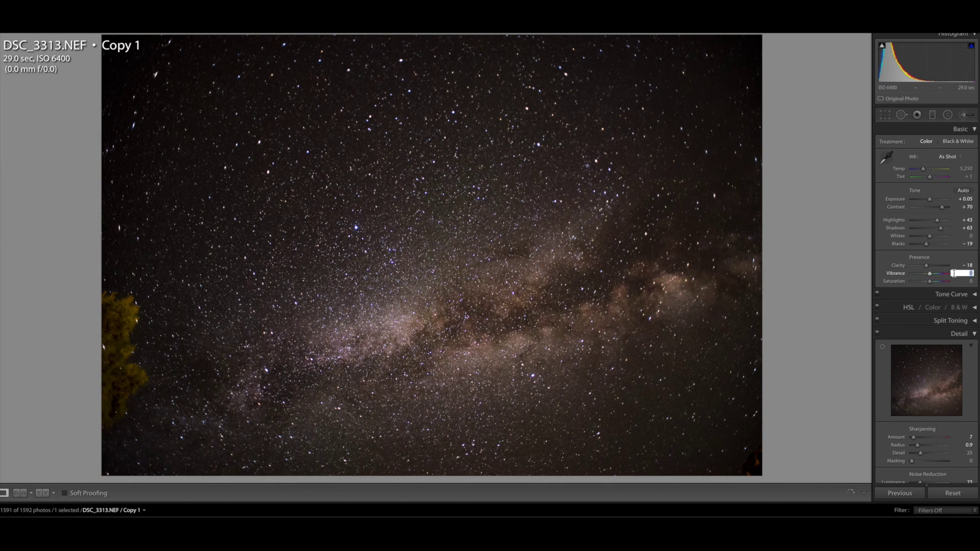
# Try a slight Vibrance boost of 8 and compare it with 0.
pyautogui.moveTo(930, 276)
pyautogui.mouseDown()
pyautogui.moveTo(950, 275)
pyautogui.moveTo(912, 276)
pyautogui.moveTo(935, 276)
pyautogui.mouseUp()
pyautogui.click(962, 273)
pyautogui.write('8')
pyautogui.press('Return')
pyautogui.write('0')
pyautogui.press('Return')
# Try a slight Saturation boost and reset it to 0.
pyautogui.moveTo(929, 282)
pyautogui.mouseDown()
pyautogui.moveTo(946, 283)
pyautogui.moveTo(910, 283)
pyautogui.moveTo(933, 283)
pyautogui.mouseUp()
pyautogui.click(967, 281)
pyautogui.write('0')
pyautogui.press('Return')
# Set the Vibrance to +7 and check the Milky Way colours up close.
pyautogui.moveTo(932, 276); pyautogui.dragTo(931, 276)
pyautogui.click(602, 280)
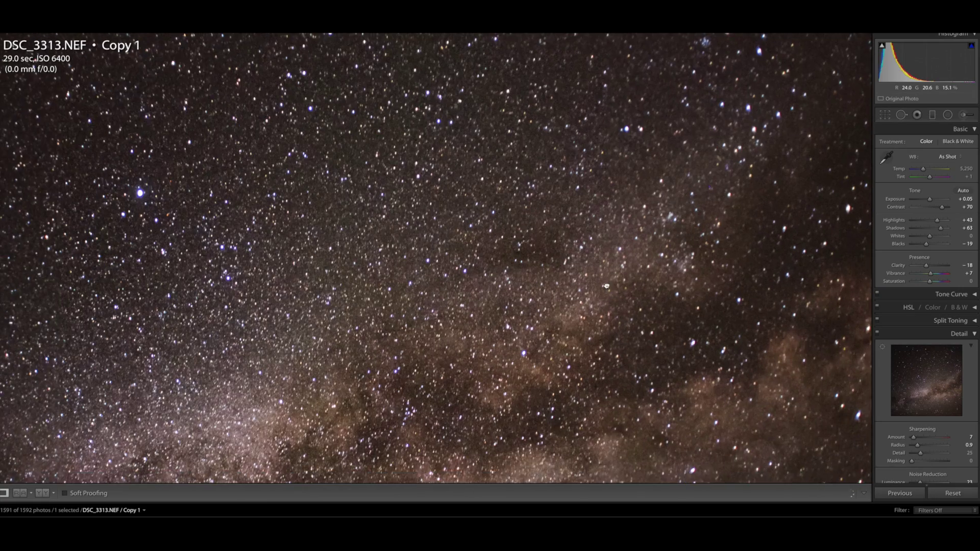
pyautogui.click(607, 286)
# Compare Vibrance at 0 with +7 up close, restore +7, and return to the full view.
pyautogui.click(963, 273)
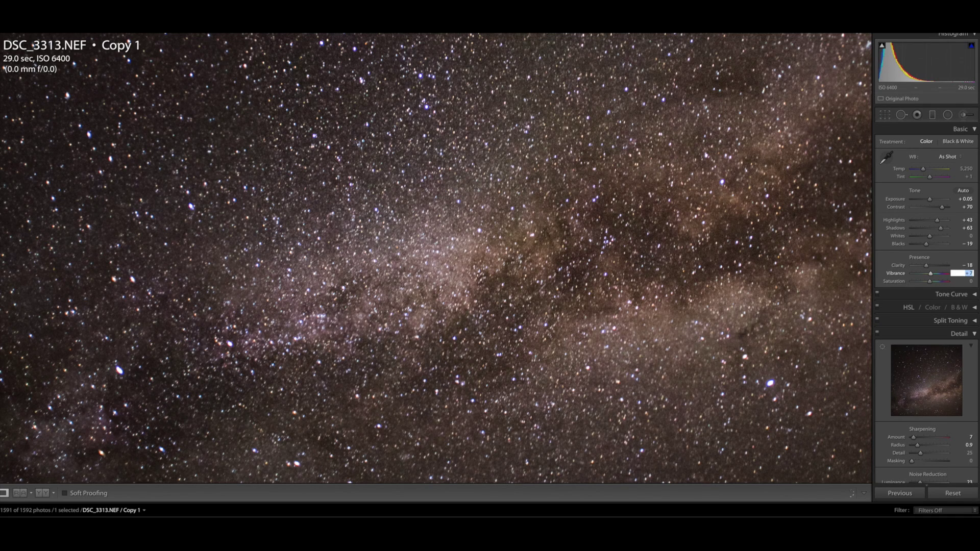
pyautogui.write('0')
pyautogui.press('Return')
pyautogui.click(968, 273)
pyautogui.press('Return')
pyautogui.click(613, 250)
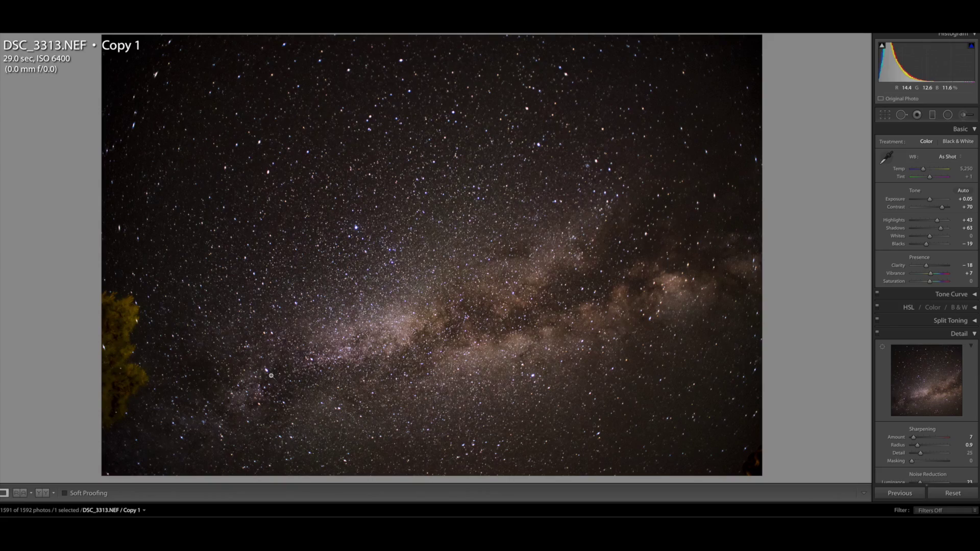
# Check the Milky Way up close, then switch the white balance to Custom and try a much warmer colour temperature.
pyautogui.click(491, 335)
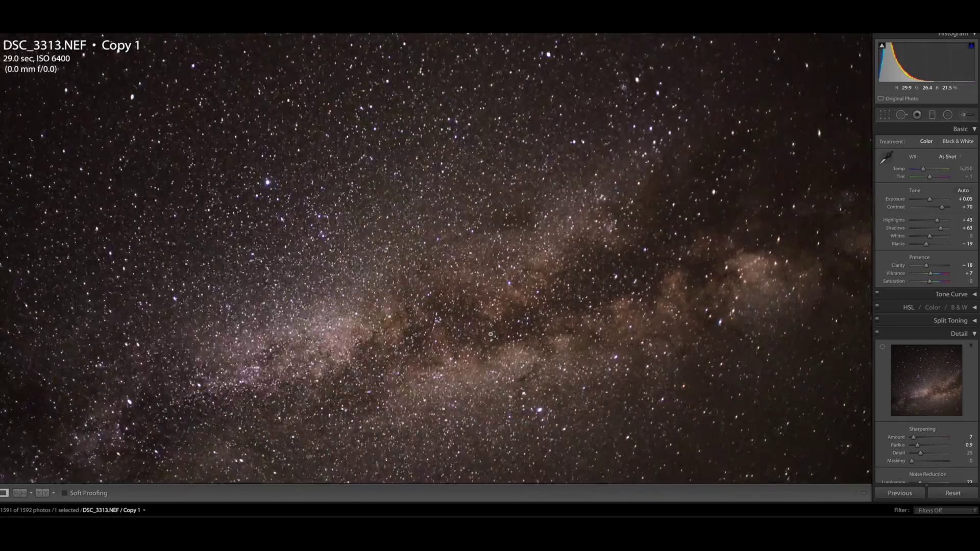
pyautogui.click(490, 334)
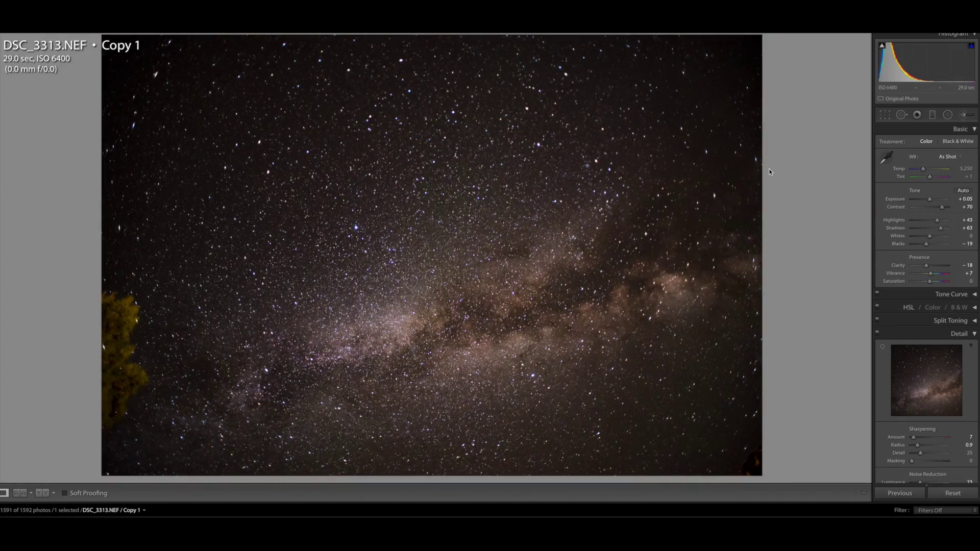
pyautogui.click(959, 157)
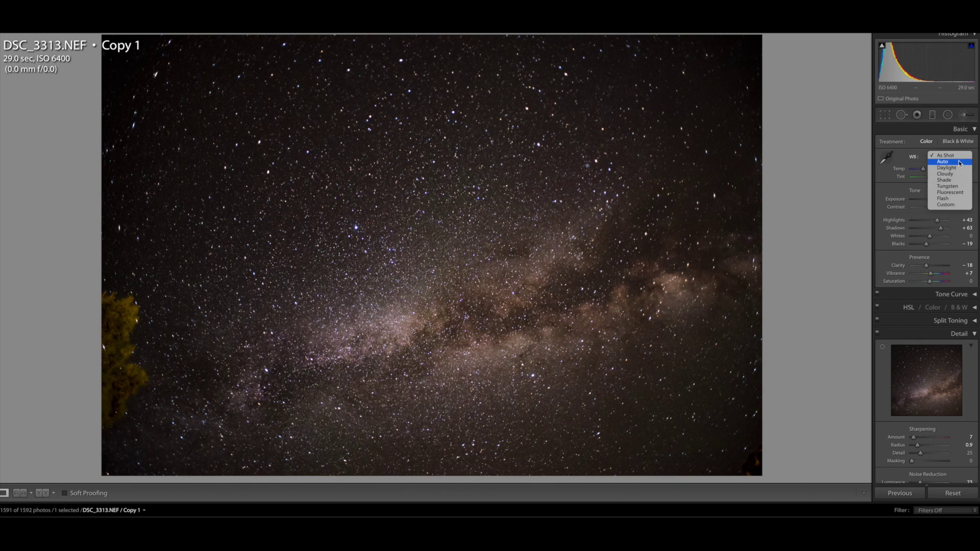
pyautogui.click(947, 205)
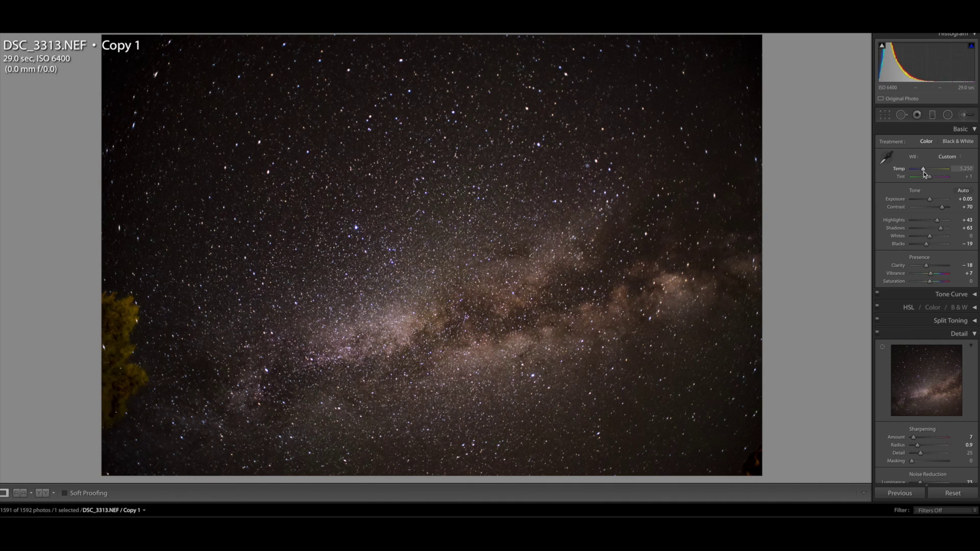
pyautogui.moveTo(925, 172); pyautogui.dragTo(925, 173)
pyautogui.moveTo(928, 169); pyautogui.dragTo(956, 170)
pyautogui.click(939, 170)
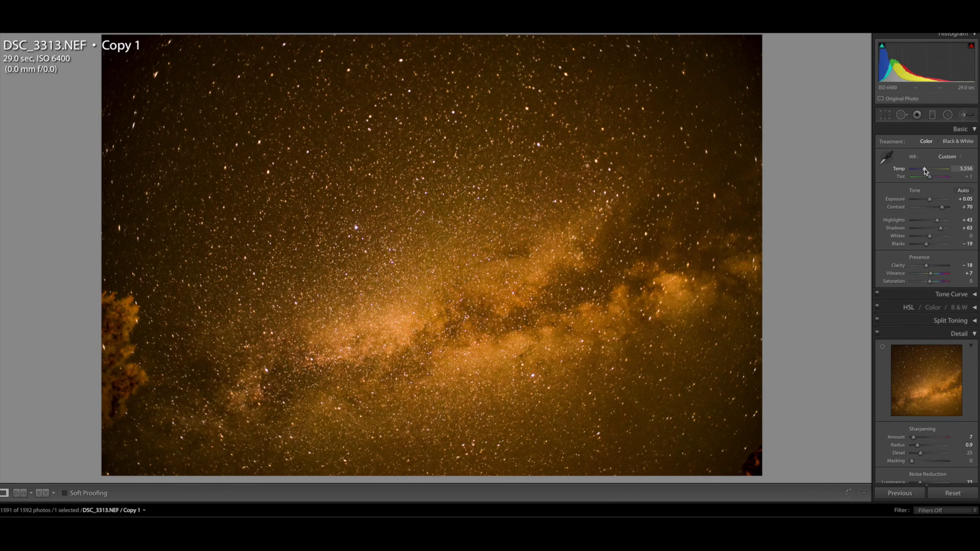
# Cool the colour temperature to 4,166 and compare it with the As Shot white balance.
pyautogui.moveTo(924, 169); pyautogui.dragTo(920, 171)
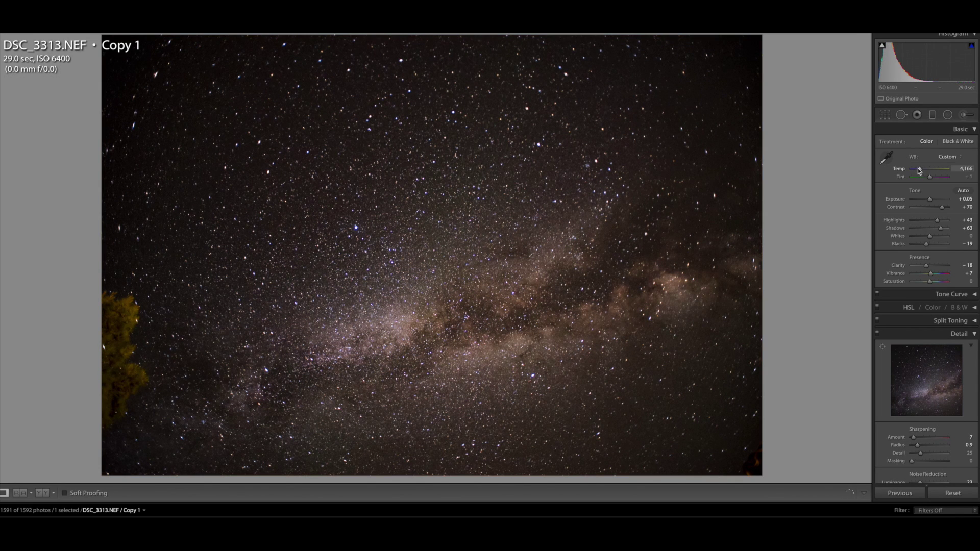
pyautogui.click(948, 157)
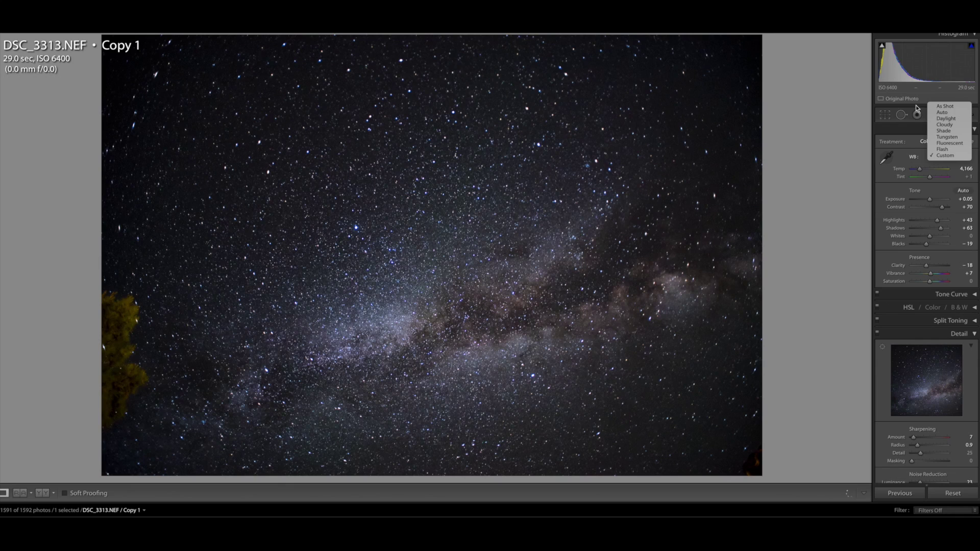
pyautogui.click(919, 162)
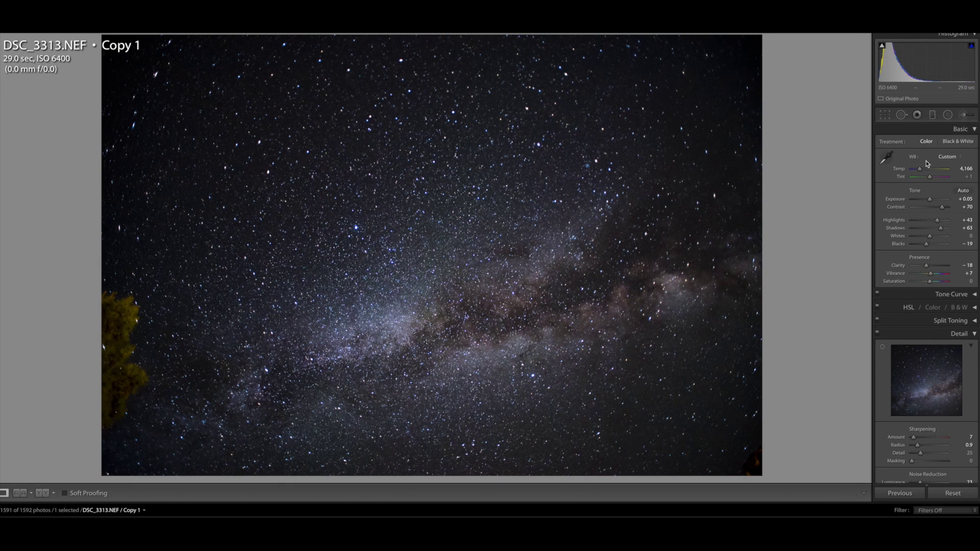
pyautogui.click(948, 158)
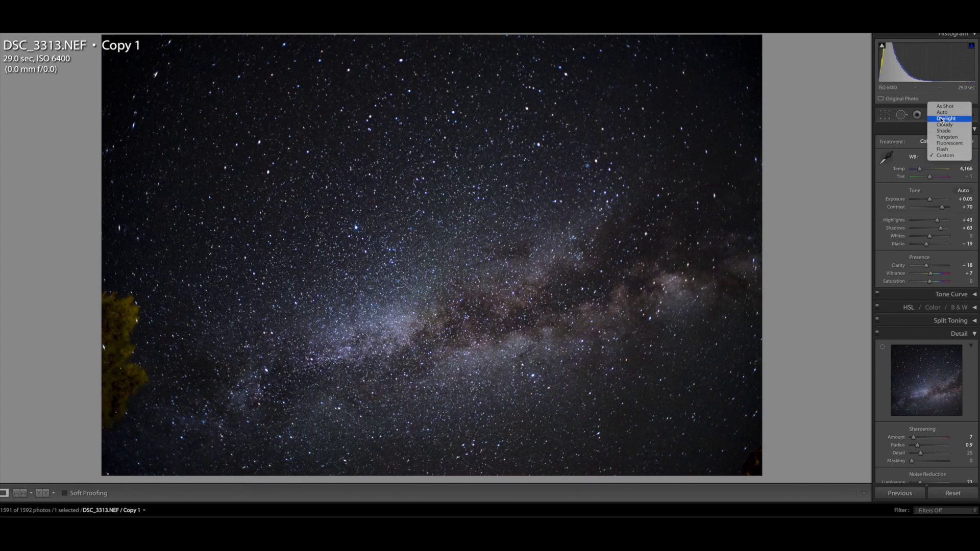
pyautogui.click(942, 108)
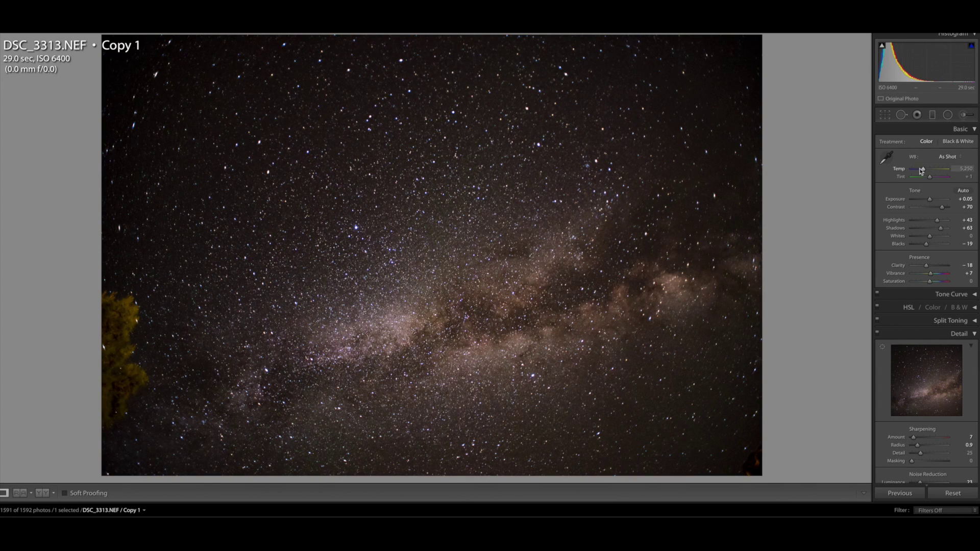
# Set a Custom white balance, trying Temp at 4,166 and settling on 4,306 while checking the Milky Way up close.
pyautogui.click(945, 157)
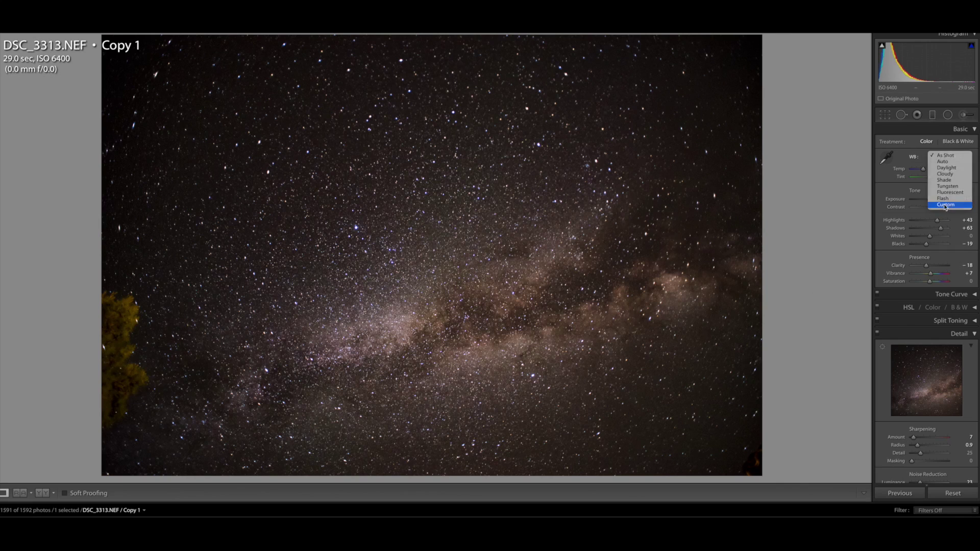
pyautogui.click(947, 200)
pyautogui.moveTo(970, 169); pyautogui.dragTo(965, 171)
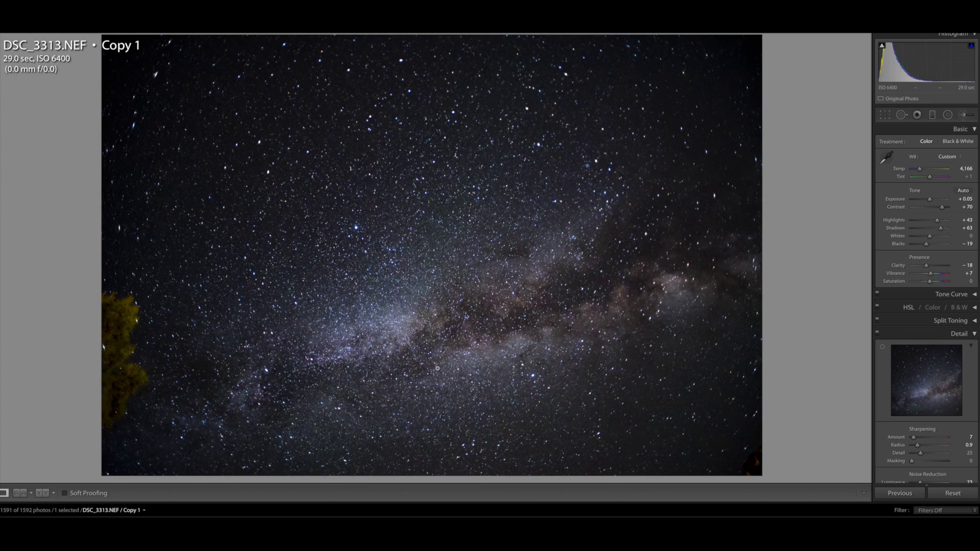
pyautogui.press('z')
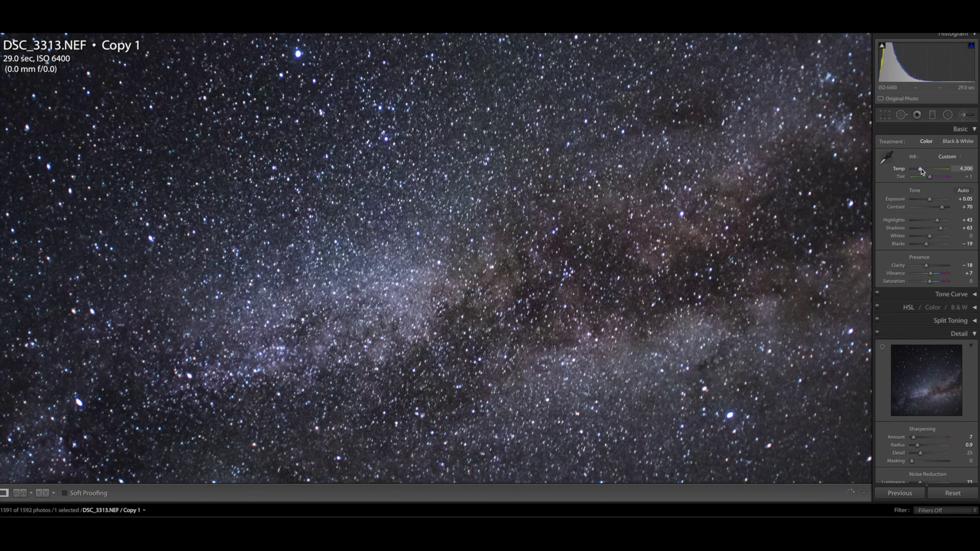
pyautogui.click(379, 269)
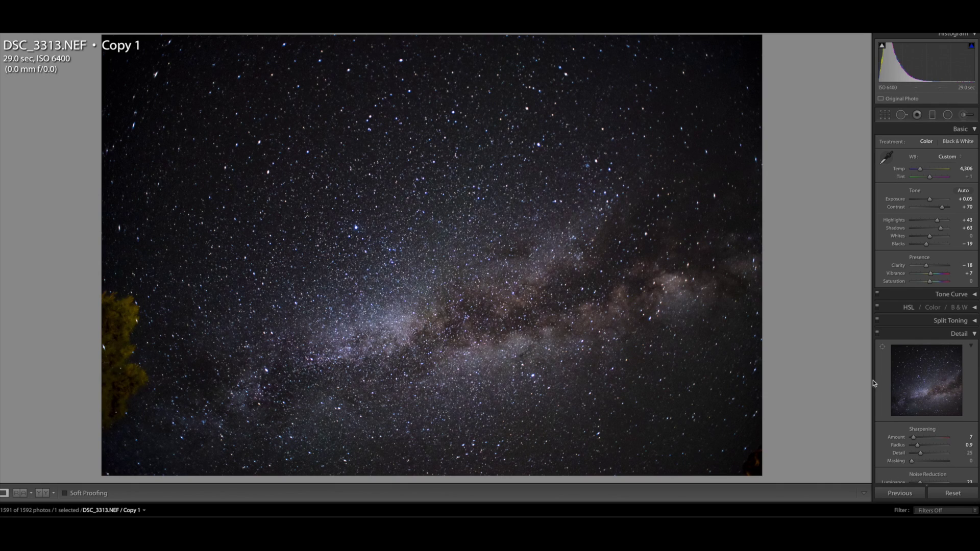
pyautogui.click(403, 341)
pyautogui.click(404, 341)
# Review the Contrast, Highlights, Shadows and Clarity adjustments of the photo.
pyautogui.moveTo(942, 210); pyautogui.dragTo(941, 210)
pyautogui.moveTo(942, 223); pyautogui.dragTo(927, 232)
pyautogui.moveTo(931, 268); pyautogui.dragTo(933, 268)
pyautogui.moveTo(930, 266); pyautogui.dragTo(929, 266)
# Set the Dehaze amount to +49 and inspect the Milky Way up close before returning to the full view.
pyautogui.scroll(-5, 922, 306)
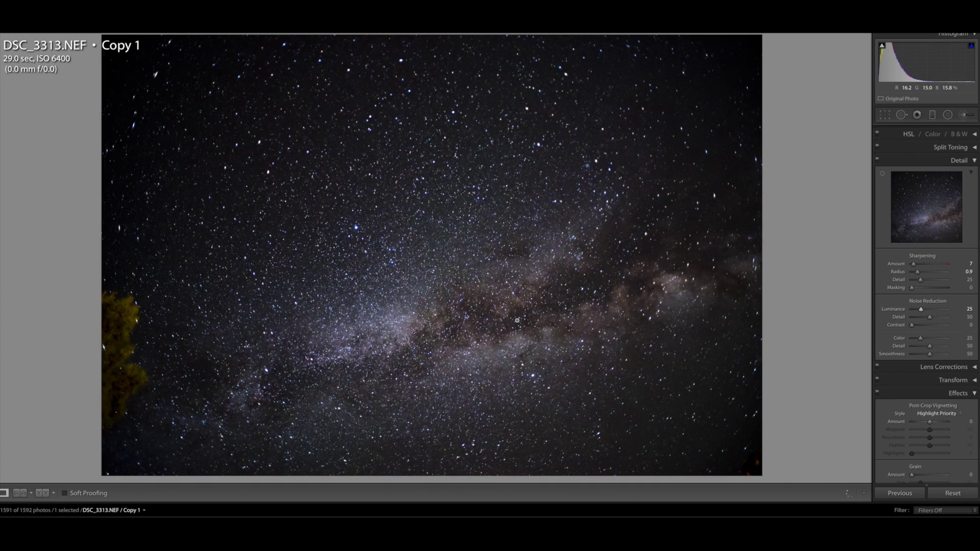
pyautogui.scroll(-3, 910, 372)
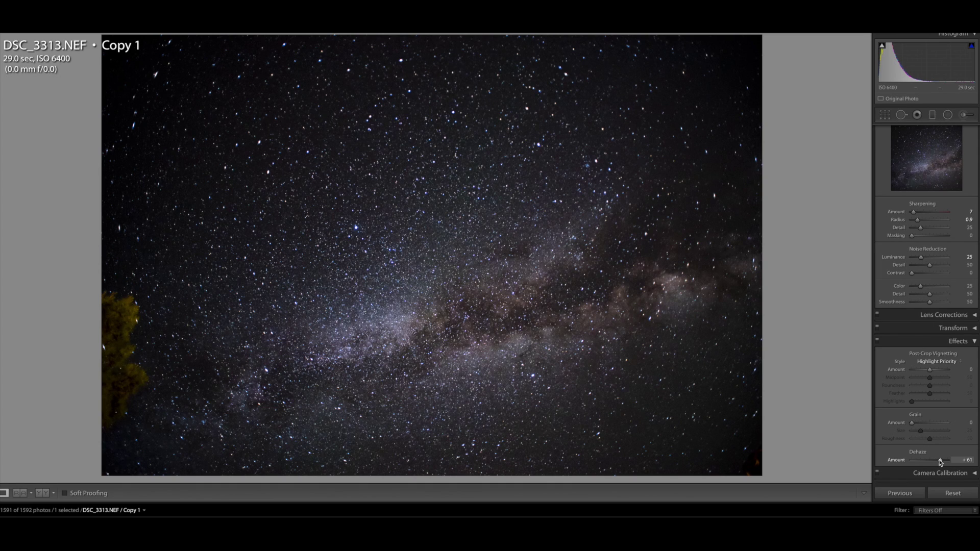
pyautogui.moveTo(942, 463); pyautogui.dragTo(942, 462)
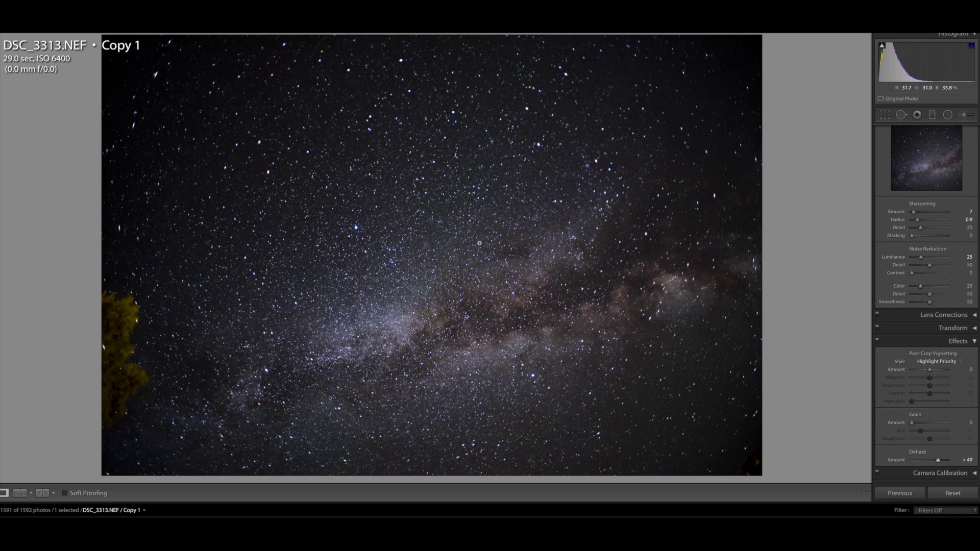
pyautogui.click(395, 291)
pyautogui.moveTo(378, 291); pyautogui.dragTo(440, 135)
pyautogui.click(441, 135)
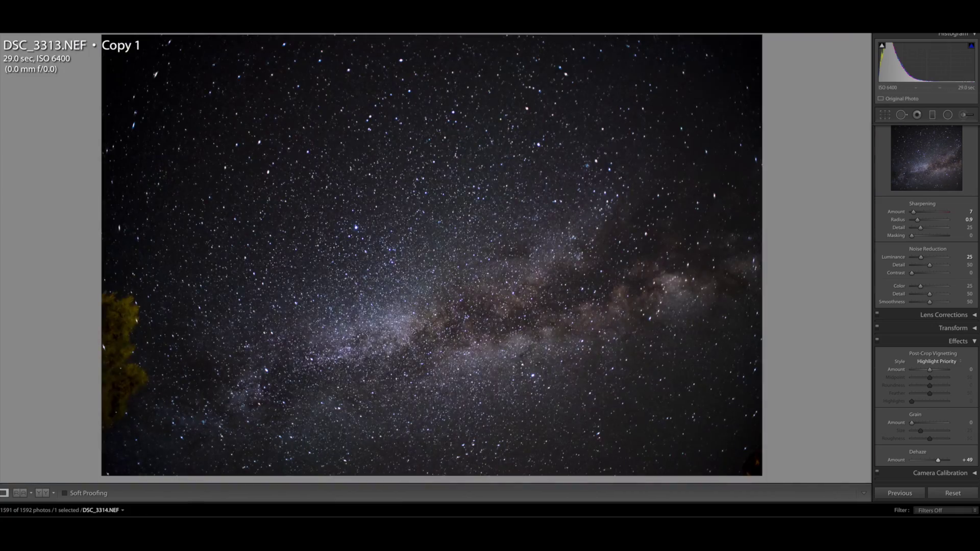